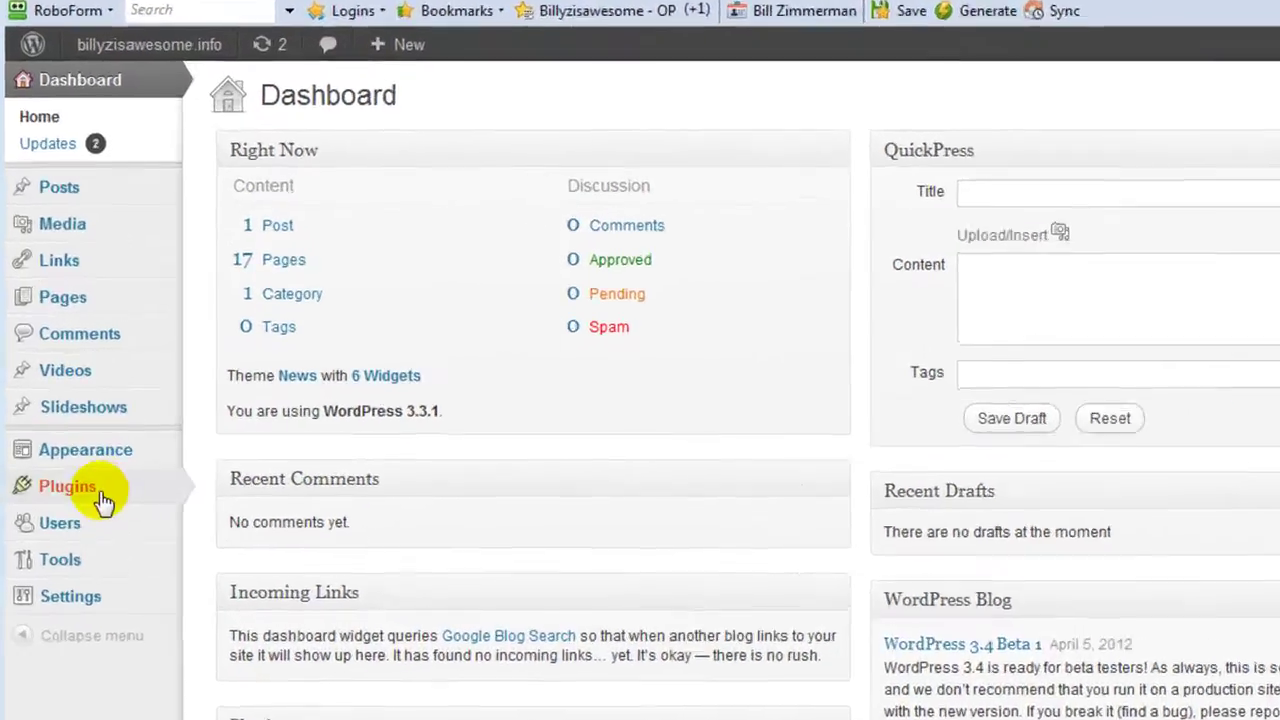
Step: Search the directory of new plugins for "backwpup"
mouse_move(85, 468)
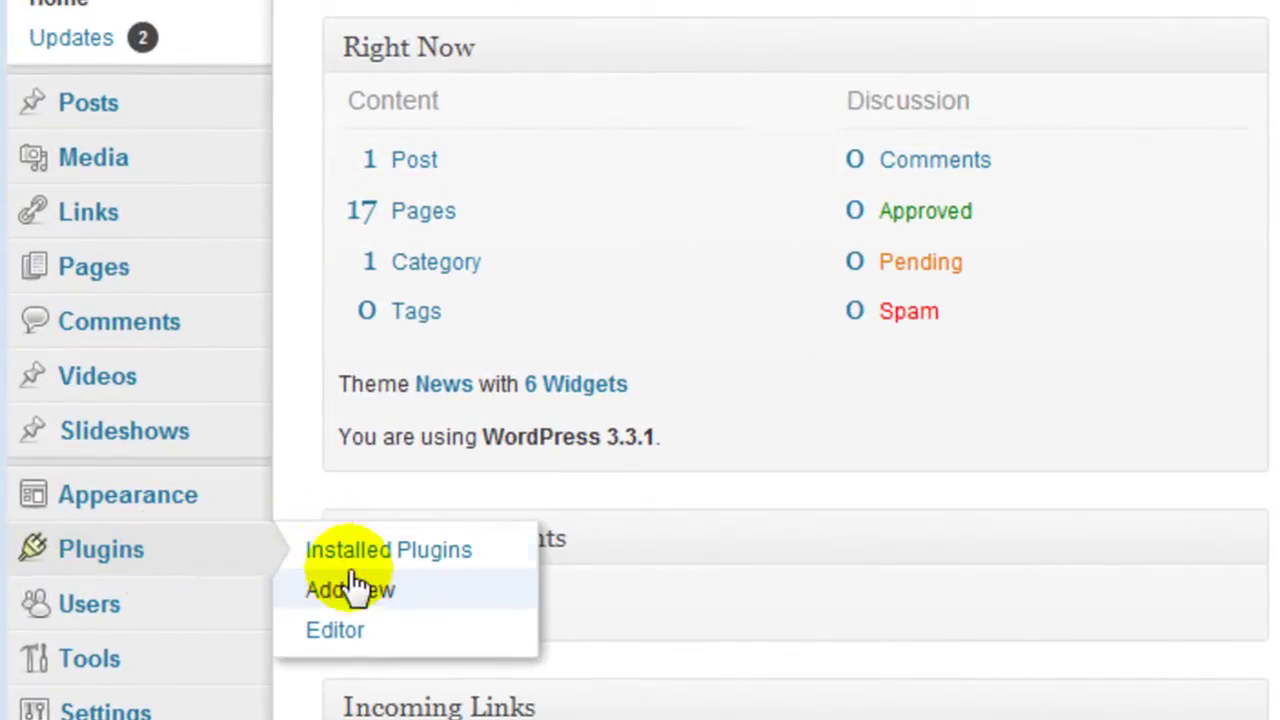
click(352, 584)
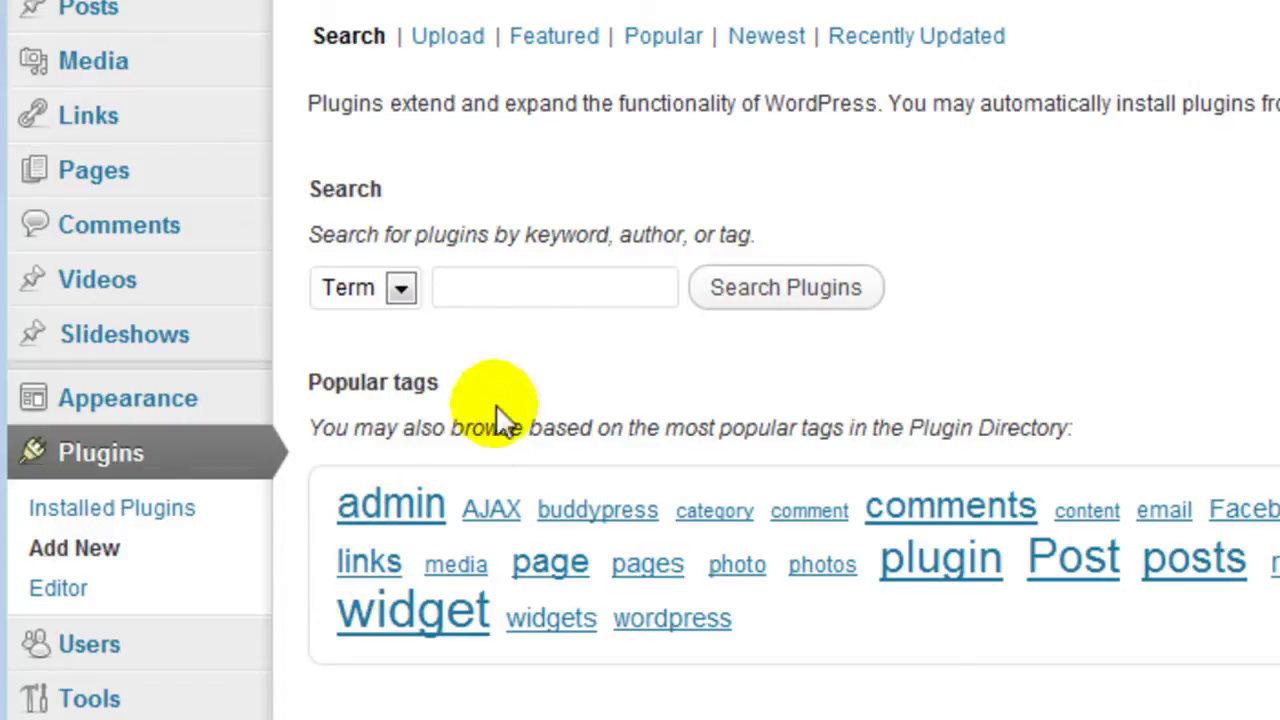
click(525, 292)
text(back)
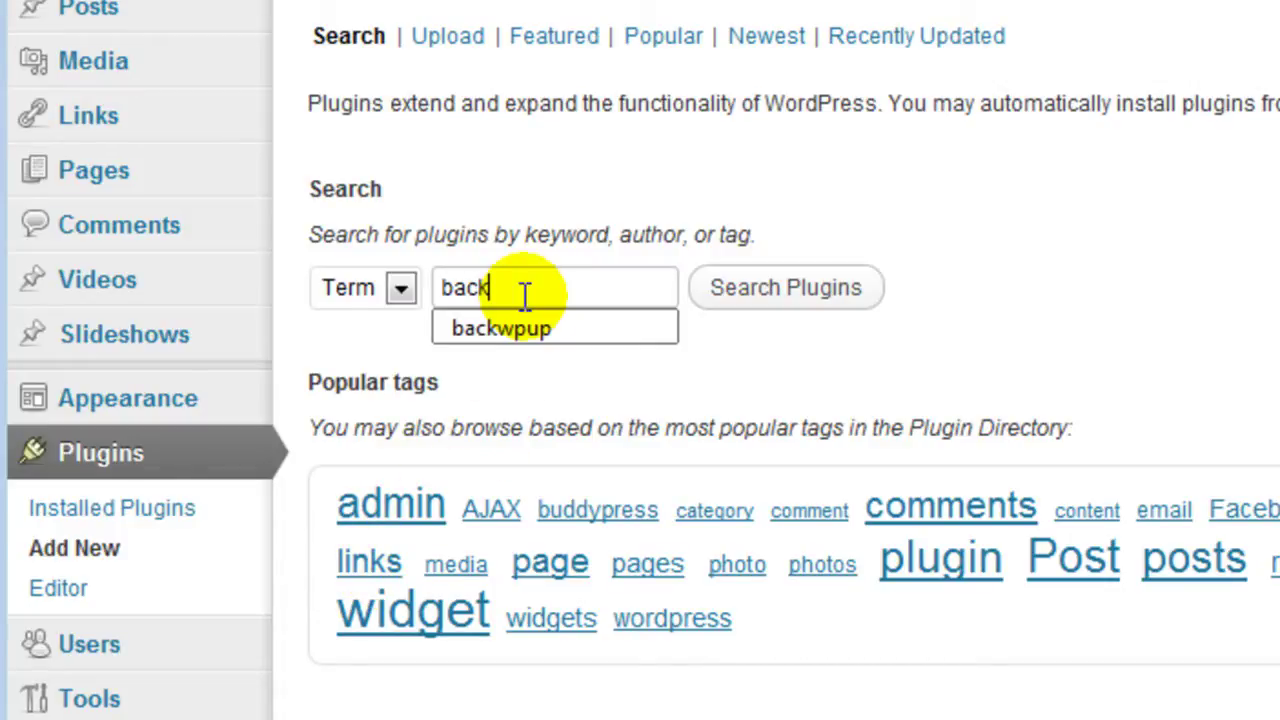
key(Down)
key(Return)
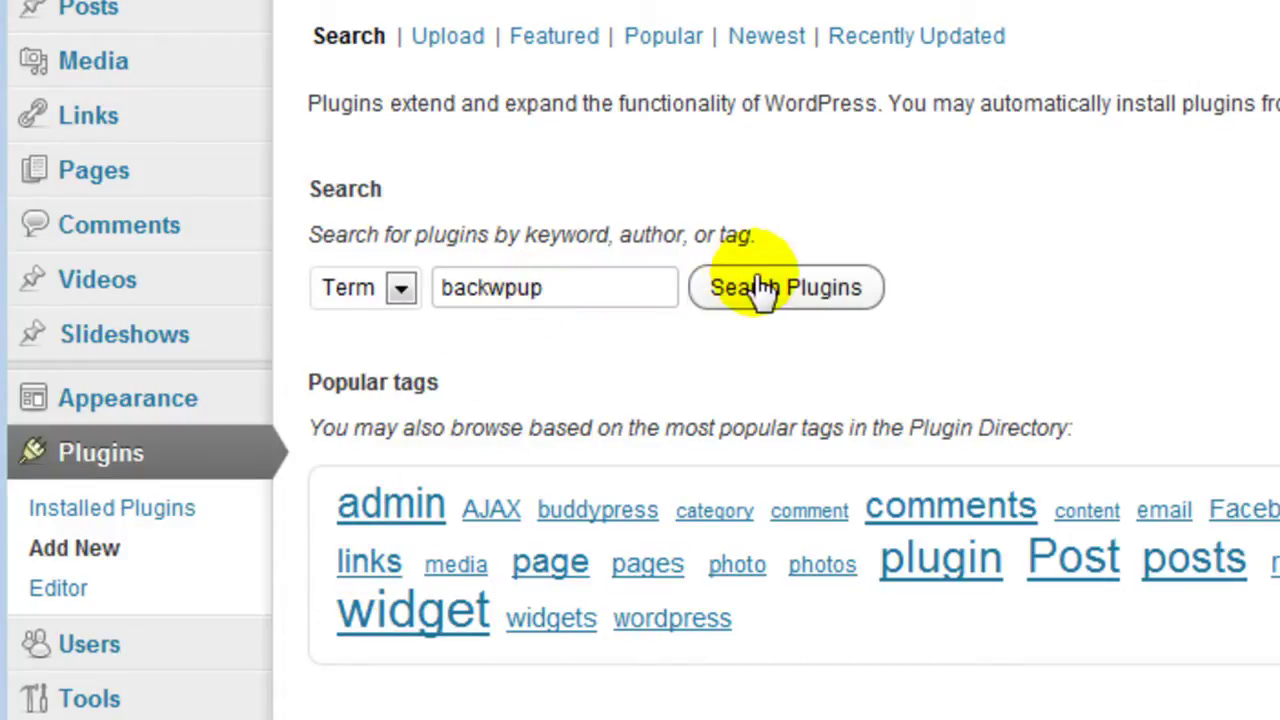
click(758, 284)
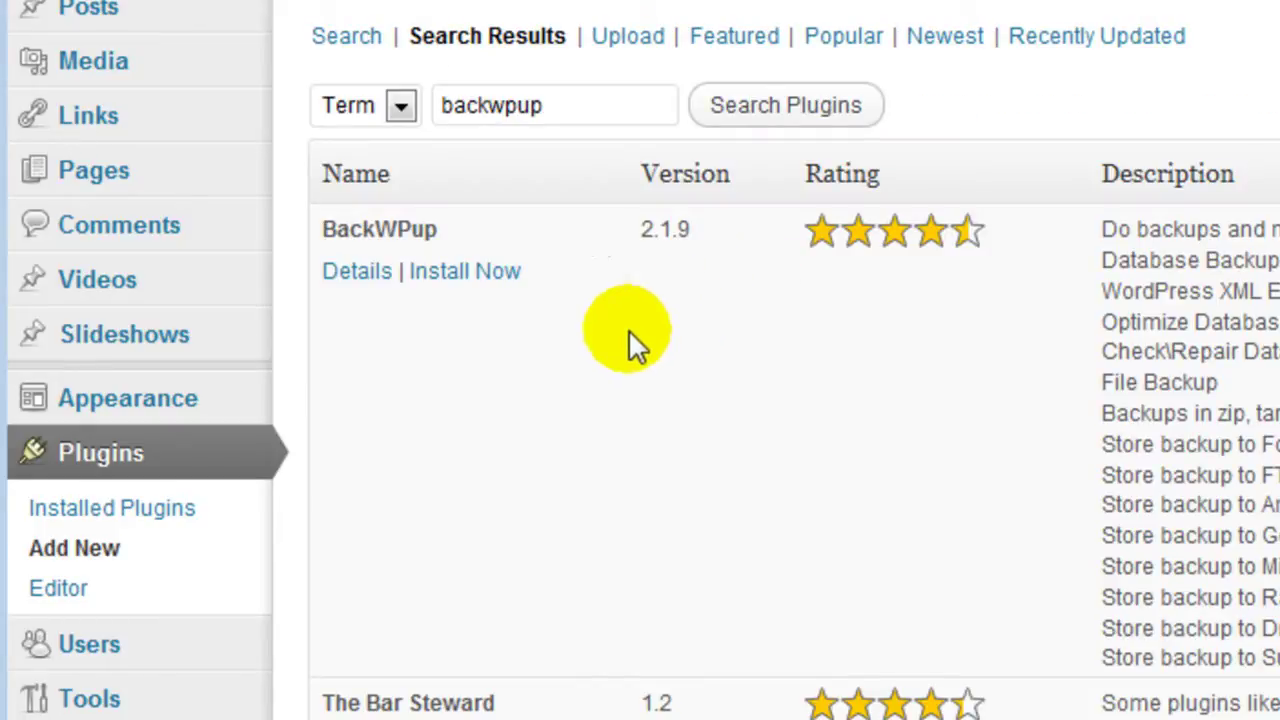
Step: Install the BackWPup plugin from the search results and activate it
click(472, 274)
key(Return)
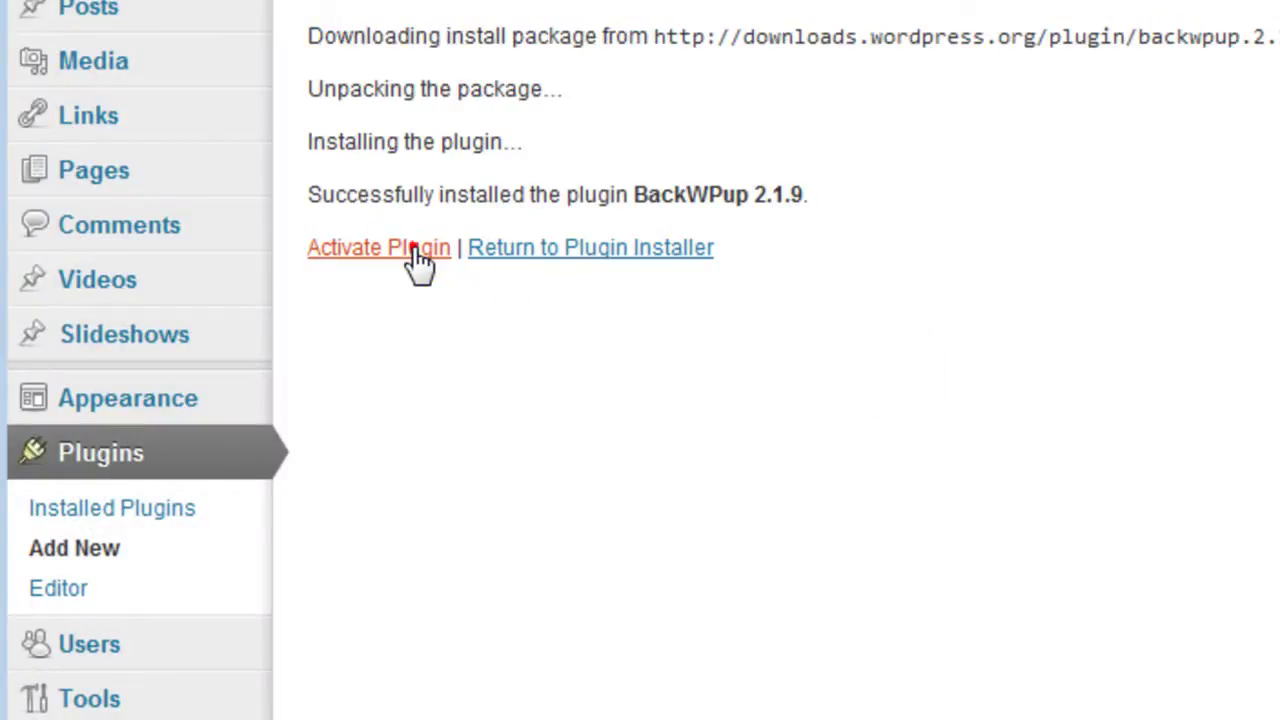
click(416, 252)
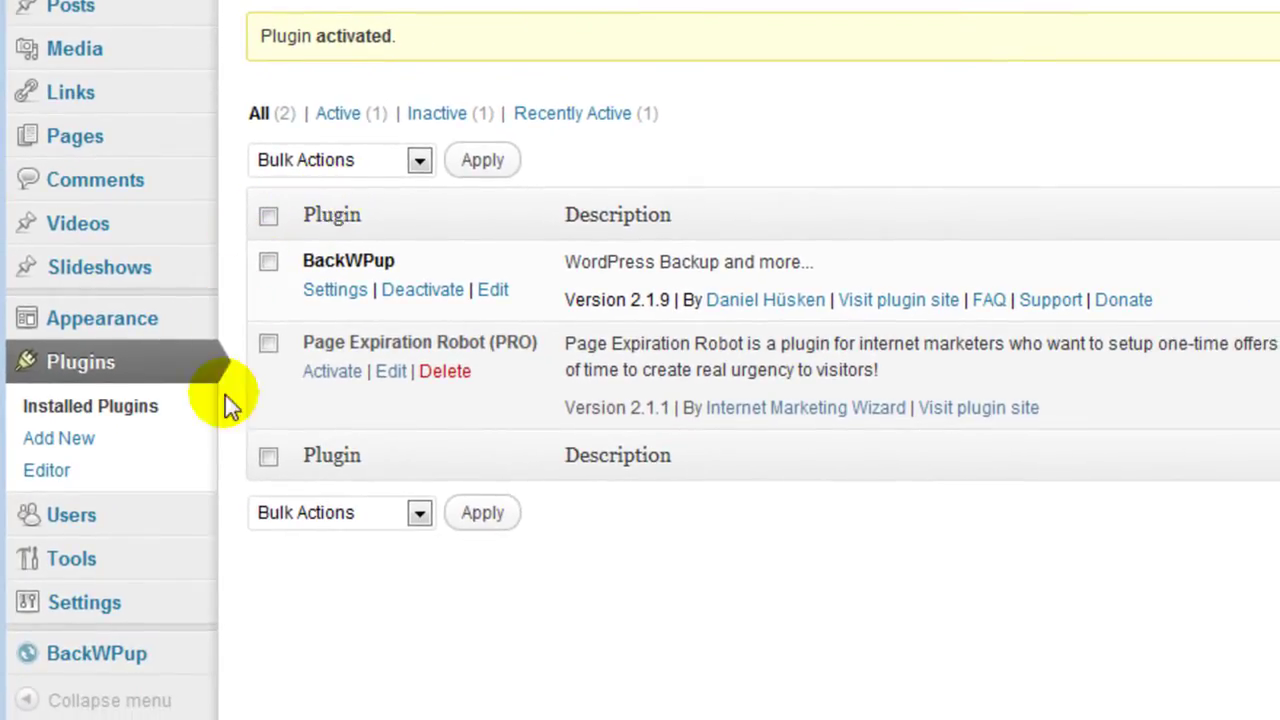
Step: Start a new BackWPup backup job and go to its name field
mouse_move(125, 672)
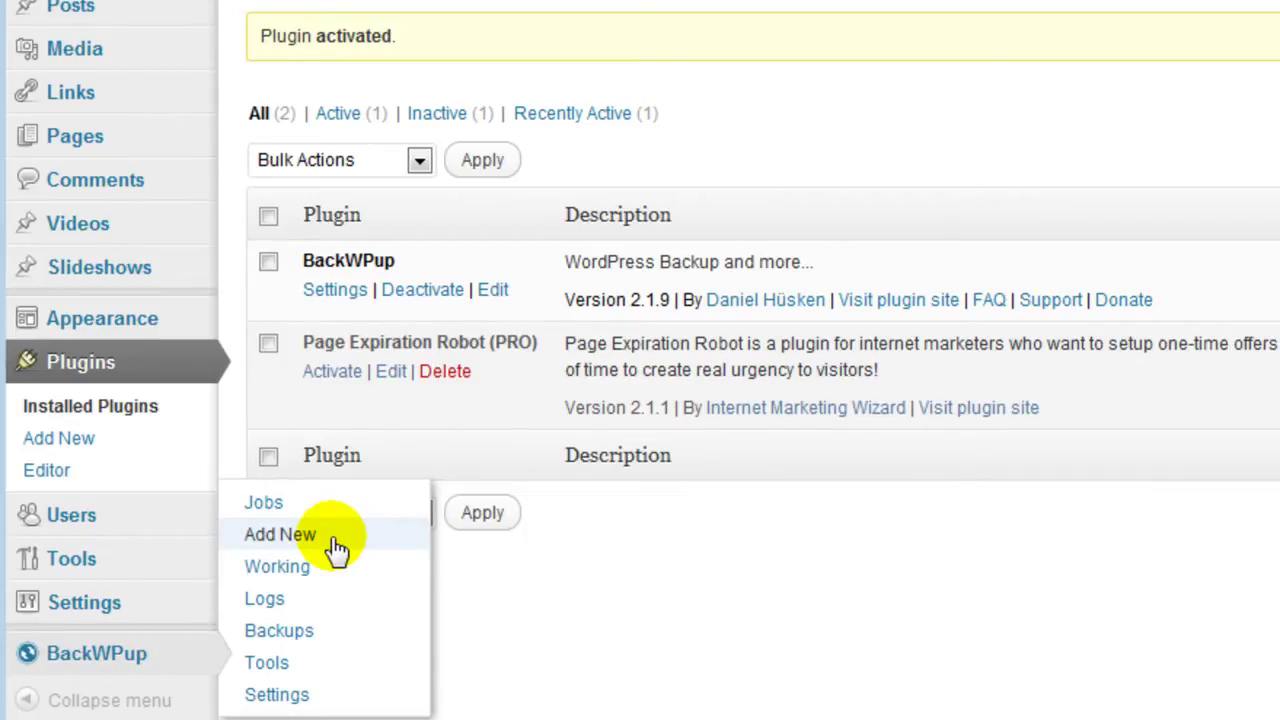
click(280, 535)
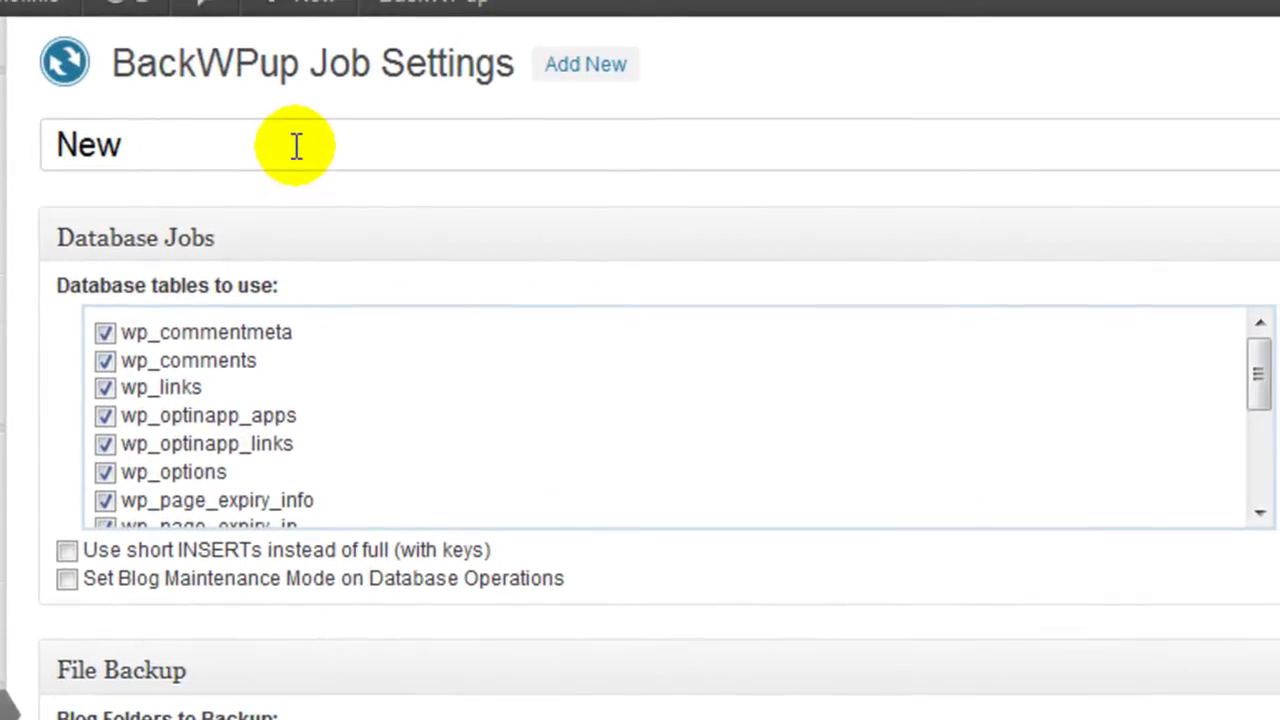
click(295, 145)
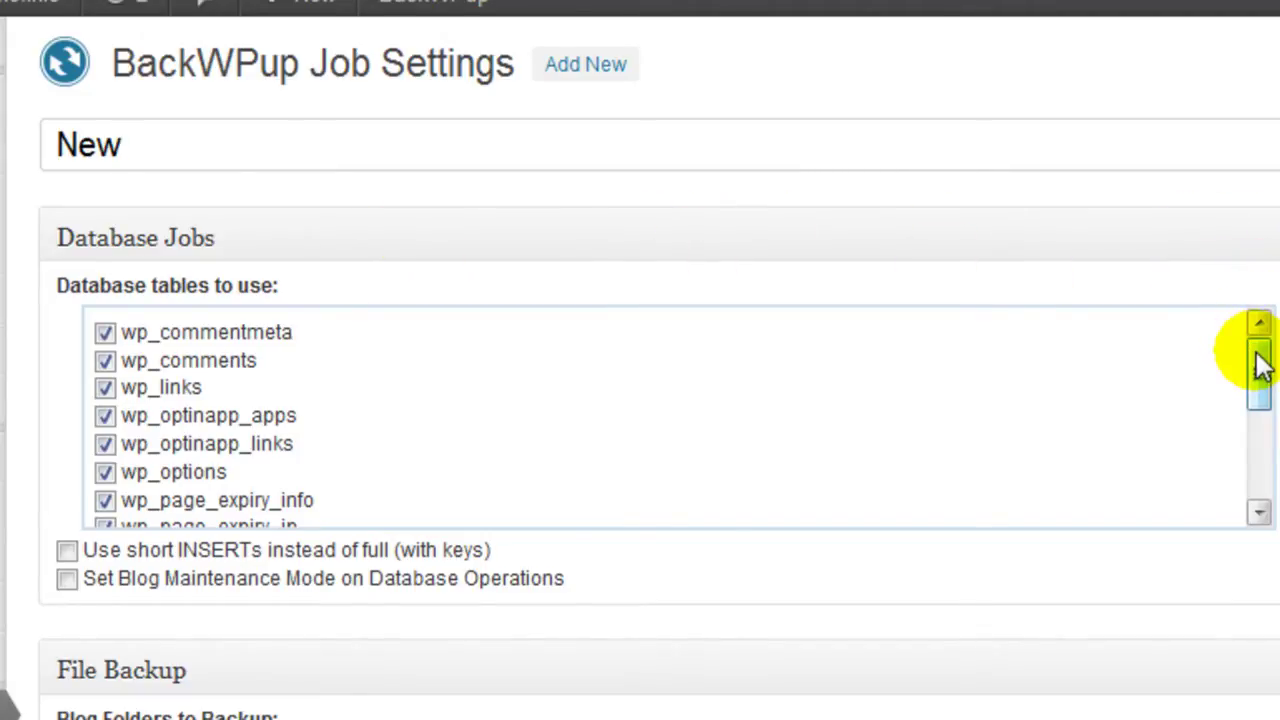
Step: Review the new job's database tables, folders for file backup, and the folder, e-mail, FTP, Dropbox, SugarSync and Amazon S3 destination settings
mouse_move(1260, 365)
mouse_down()
mouse_move(1258, 354)
mouse_move(1254, 463)
mouse_move(1257, 346)
mouse_up()
scroll(1276, 340, down, 4)
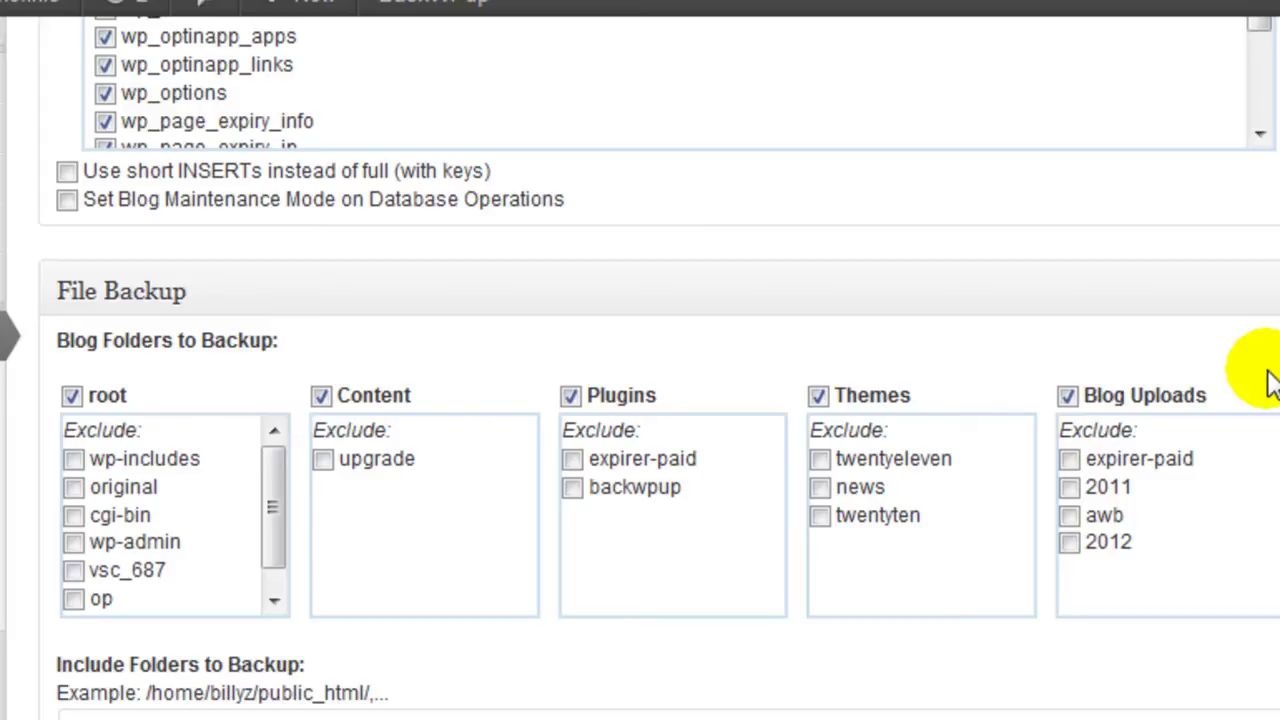
scroll(1268, 383, down, 6)
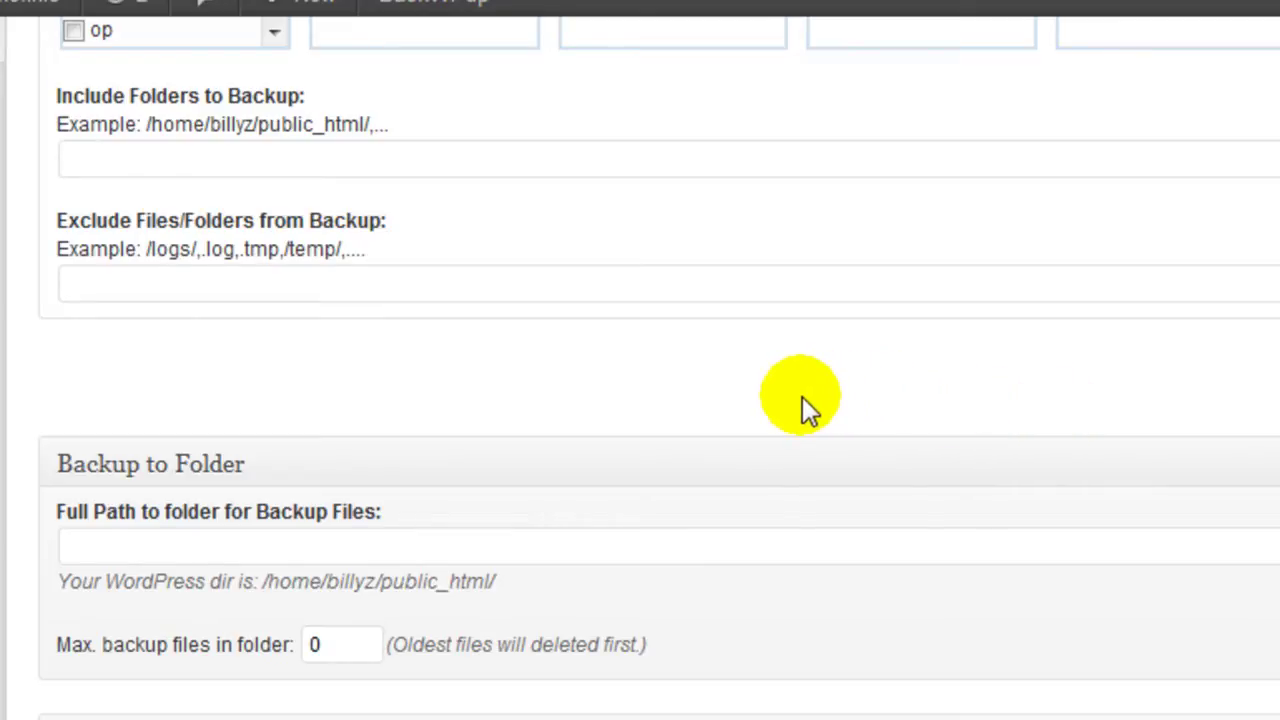
scroll(802, 398, down, 2)
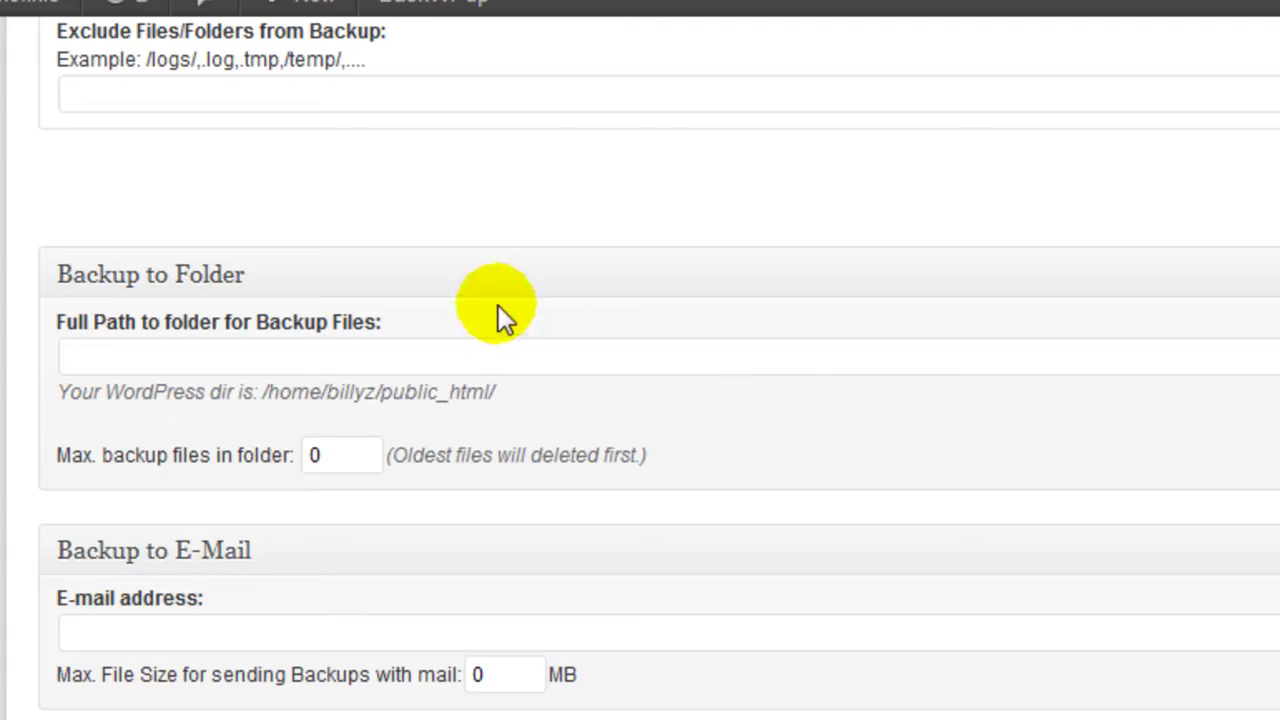
scroll(514, 346, down, 4)
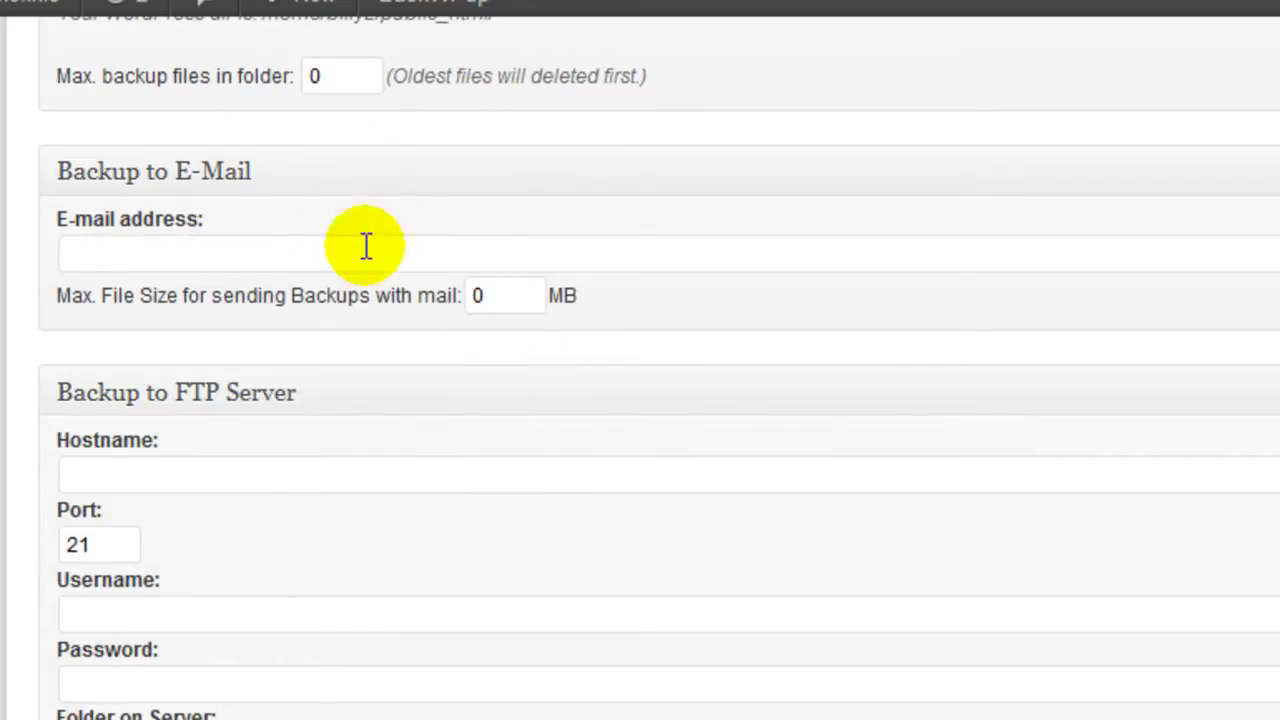
scroll(390, 390, down, 6)
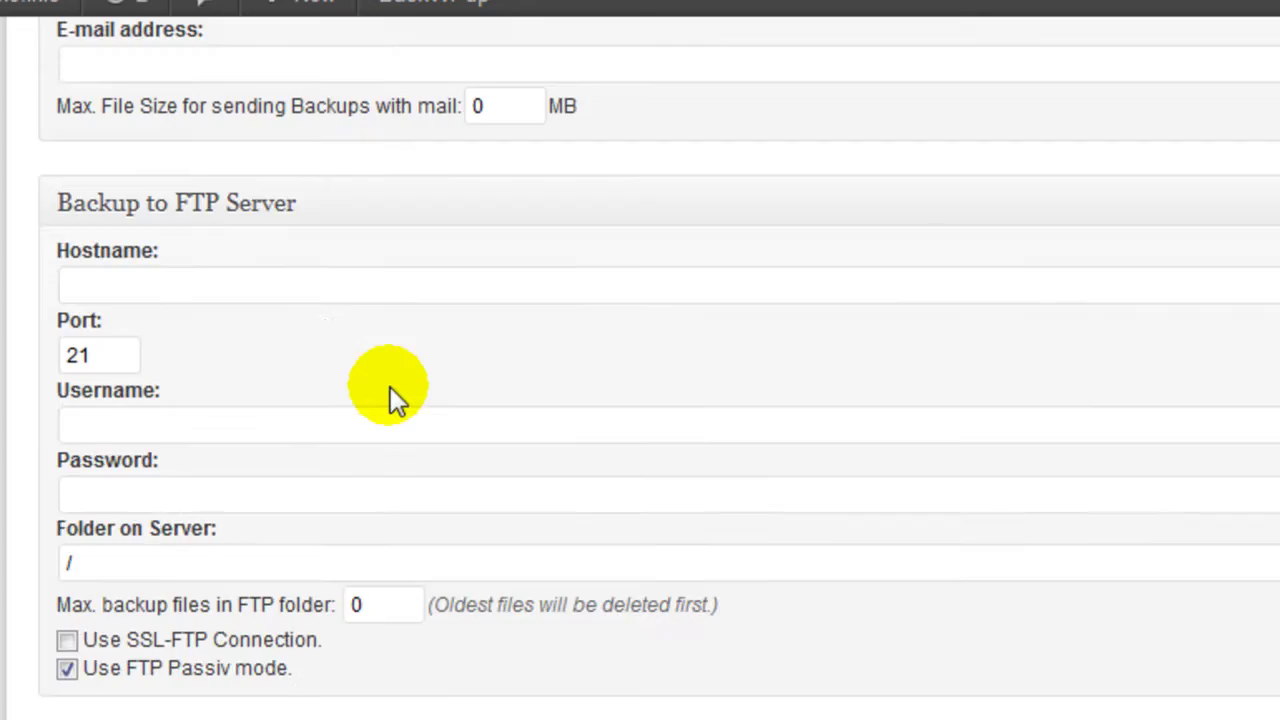
scroll(546, 385, down, 1)
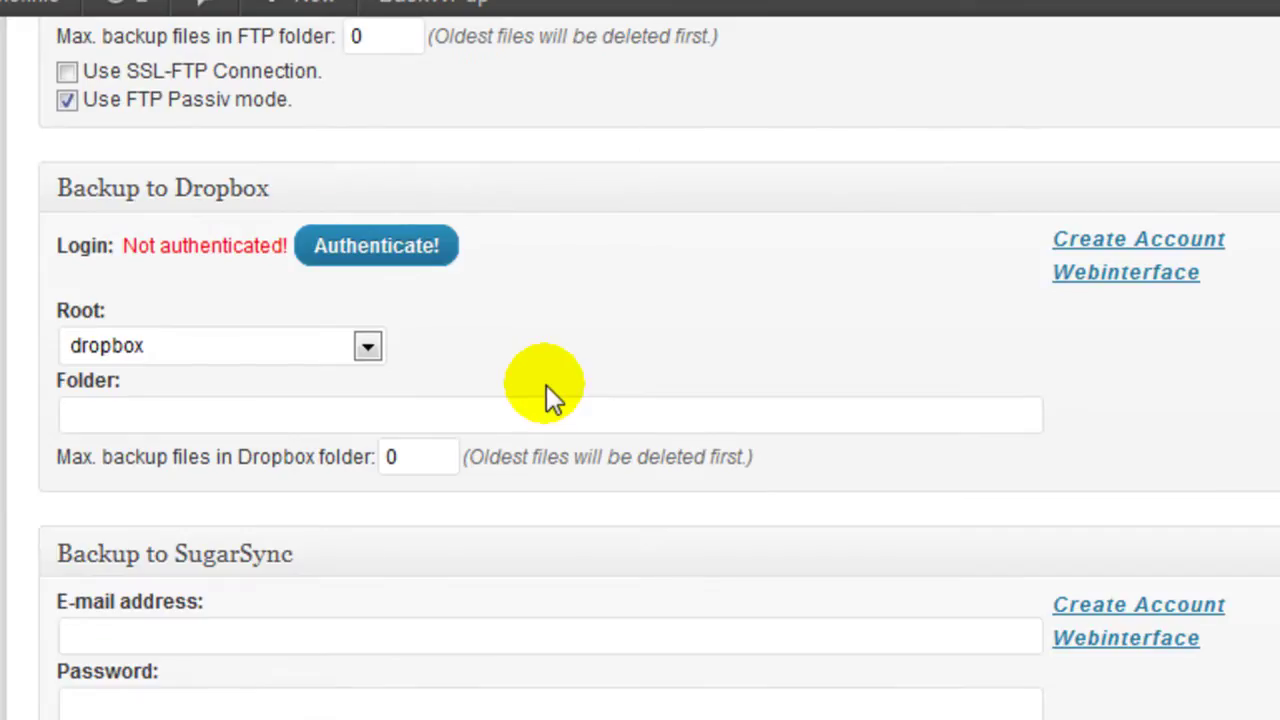
scroll(552, 397, down, 2)
scroll(546, 385, down, 4)
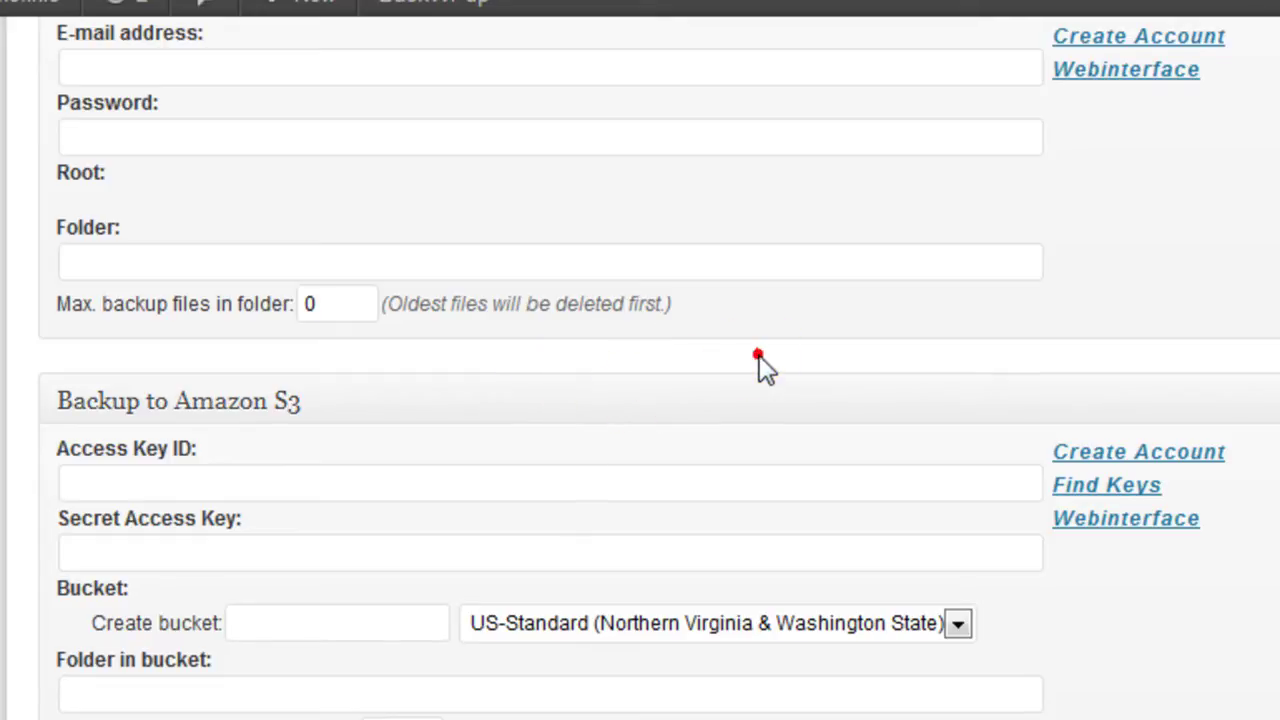
scroll(759, 357, up, 2)
scroll(759, 355, up, 10)
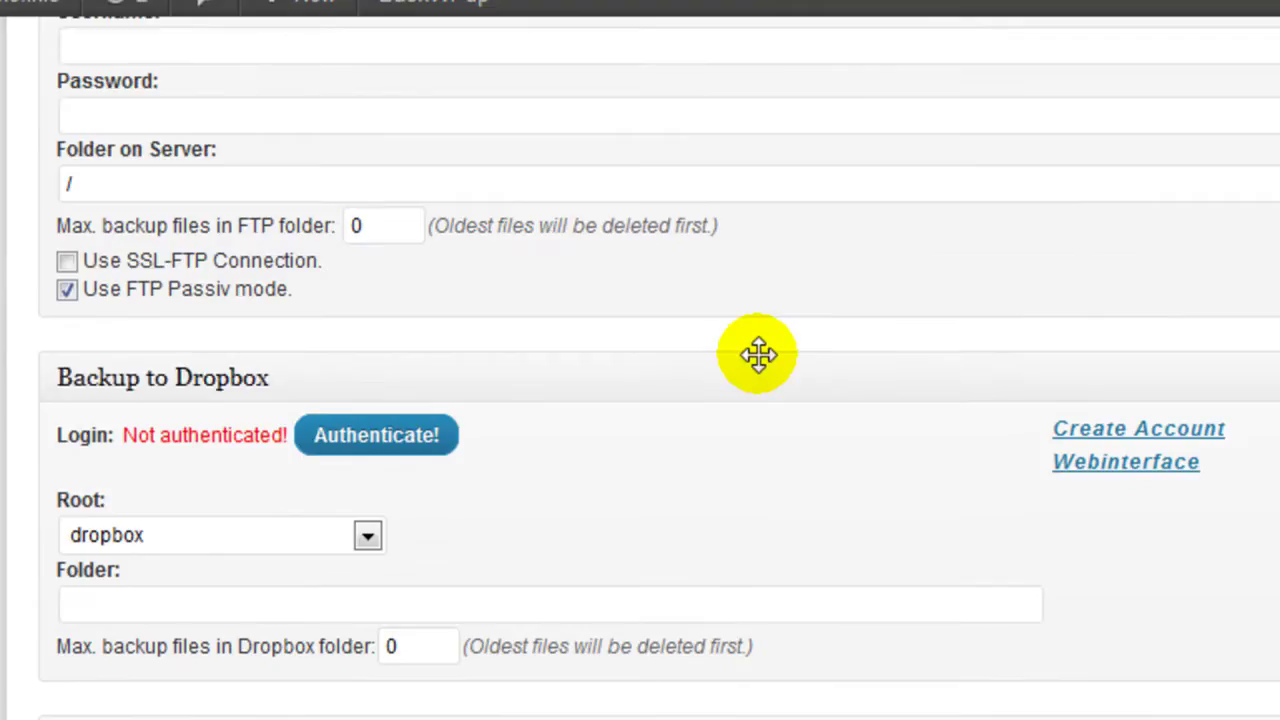
scroll(759, 355, up, 2)
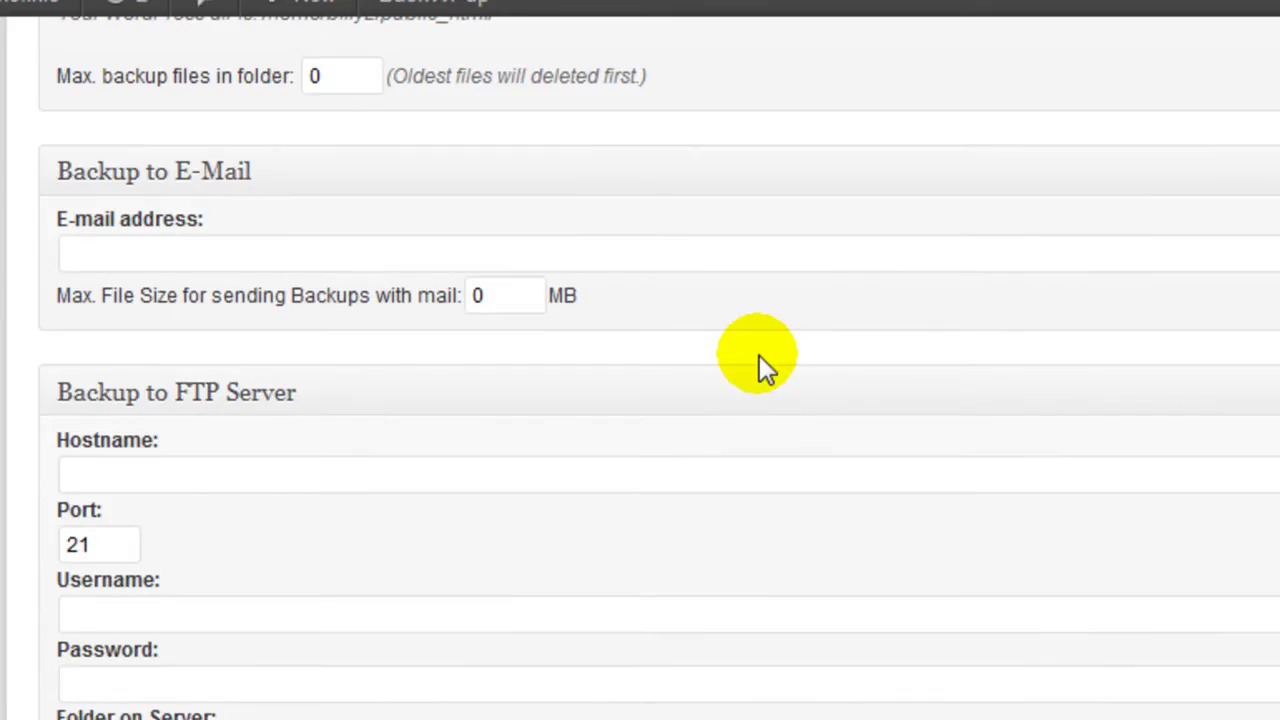
scroll(759, 355, up, 2)
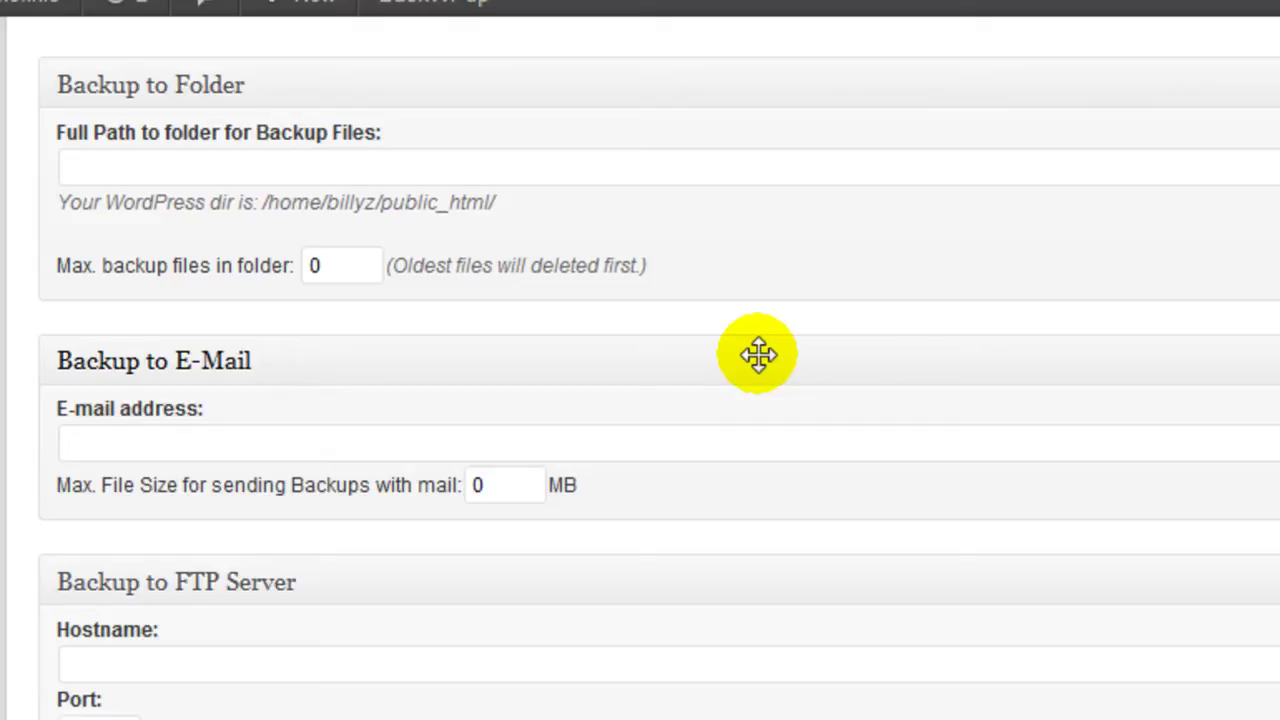
scroll(759, 355, up, 4)
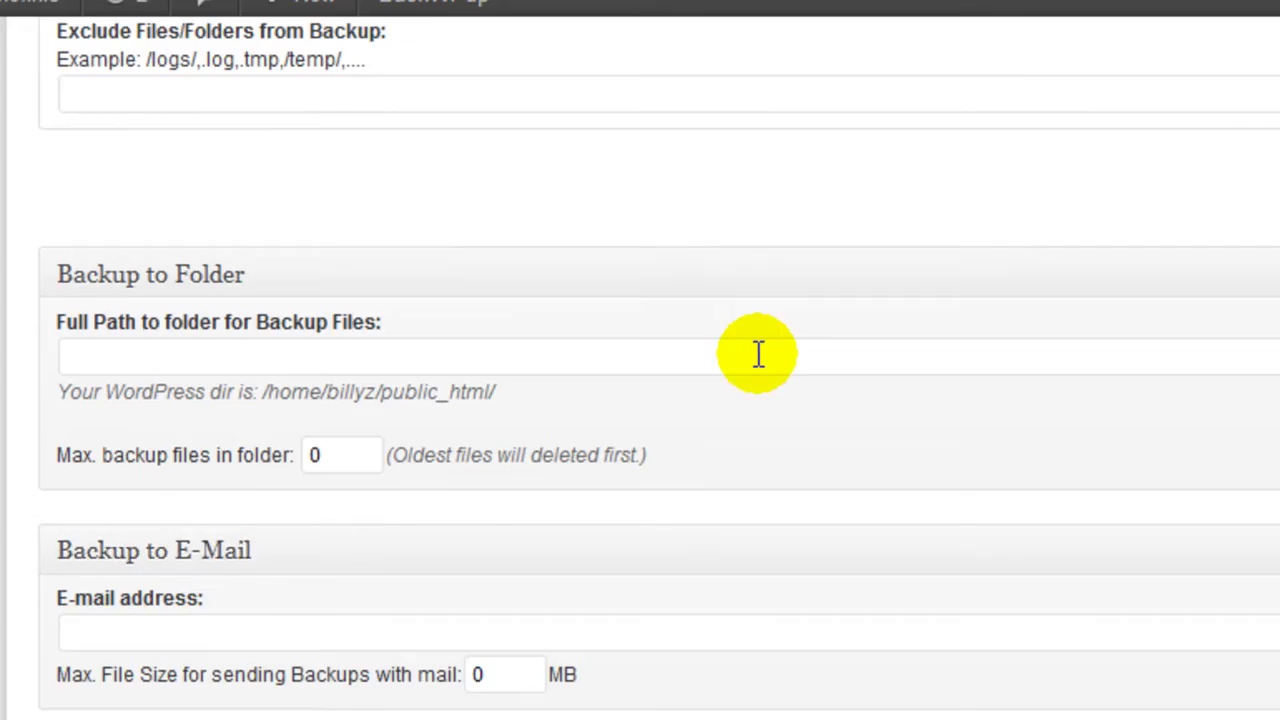
Step: Set the hostname of the job's FTP server backup destination to domain.com
scroll(759, 355, down, 2)
scroll(759, 355, down, 6)
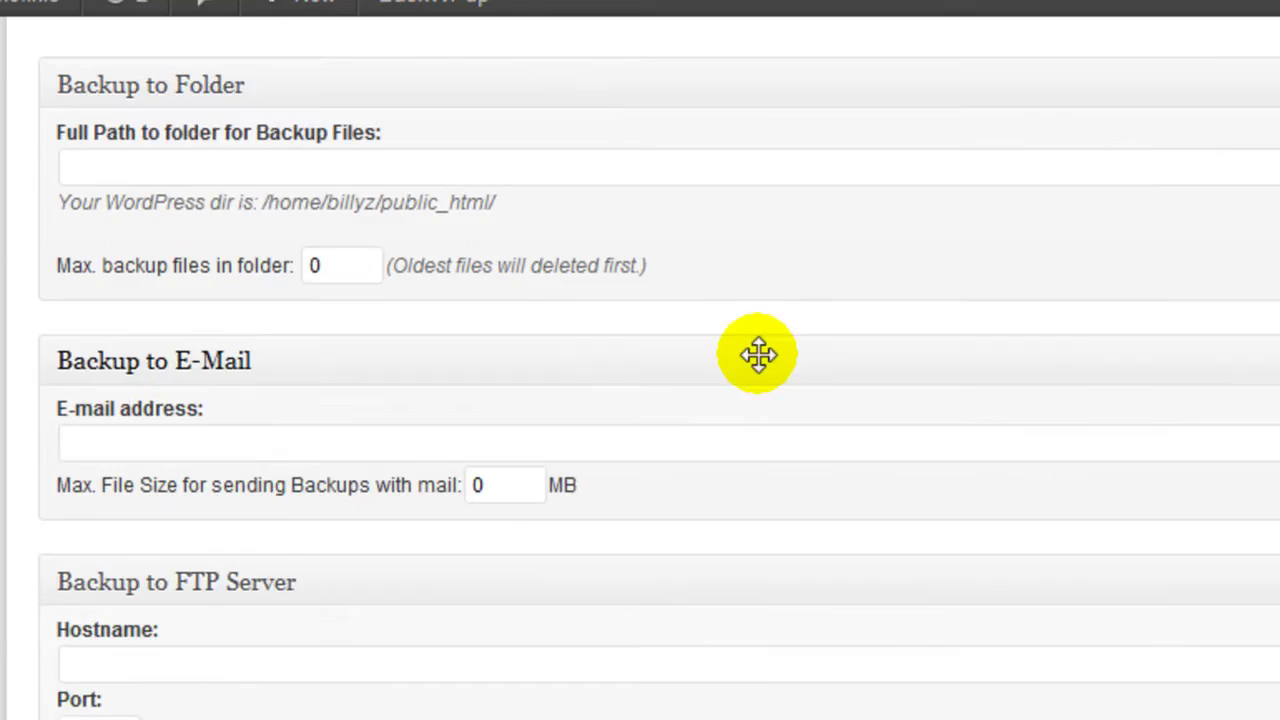
click(336, 287)
text(domain.com)
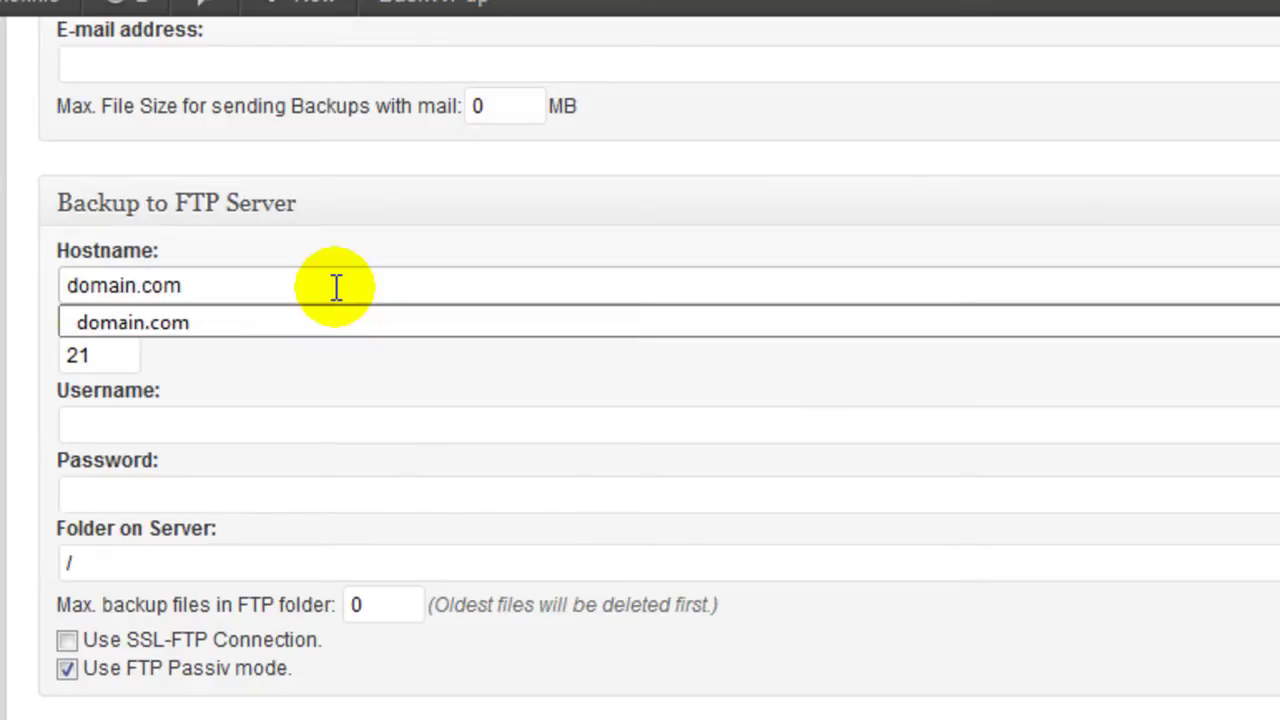
click(6, 255)
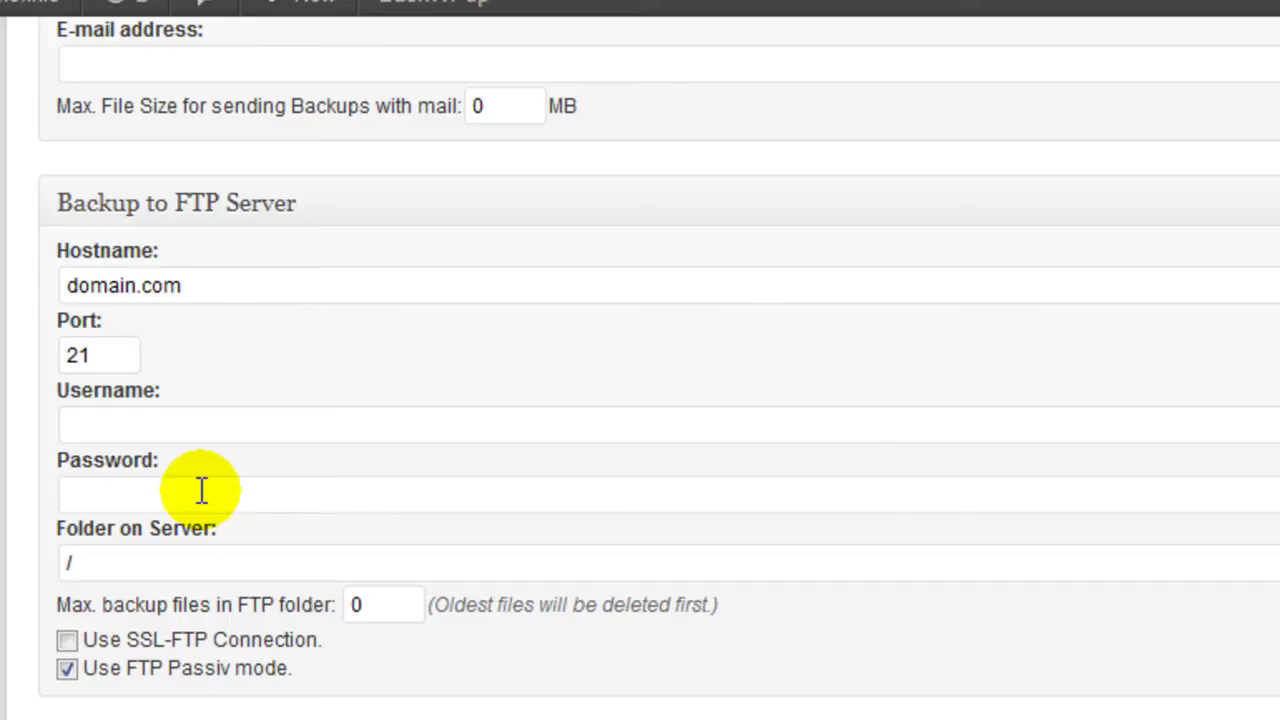
Step: Set the FTP destination's folder on the server to /backup
click(182, 563)
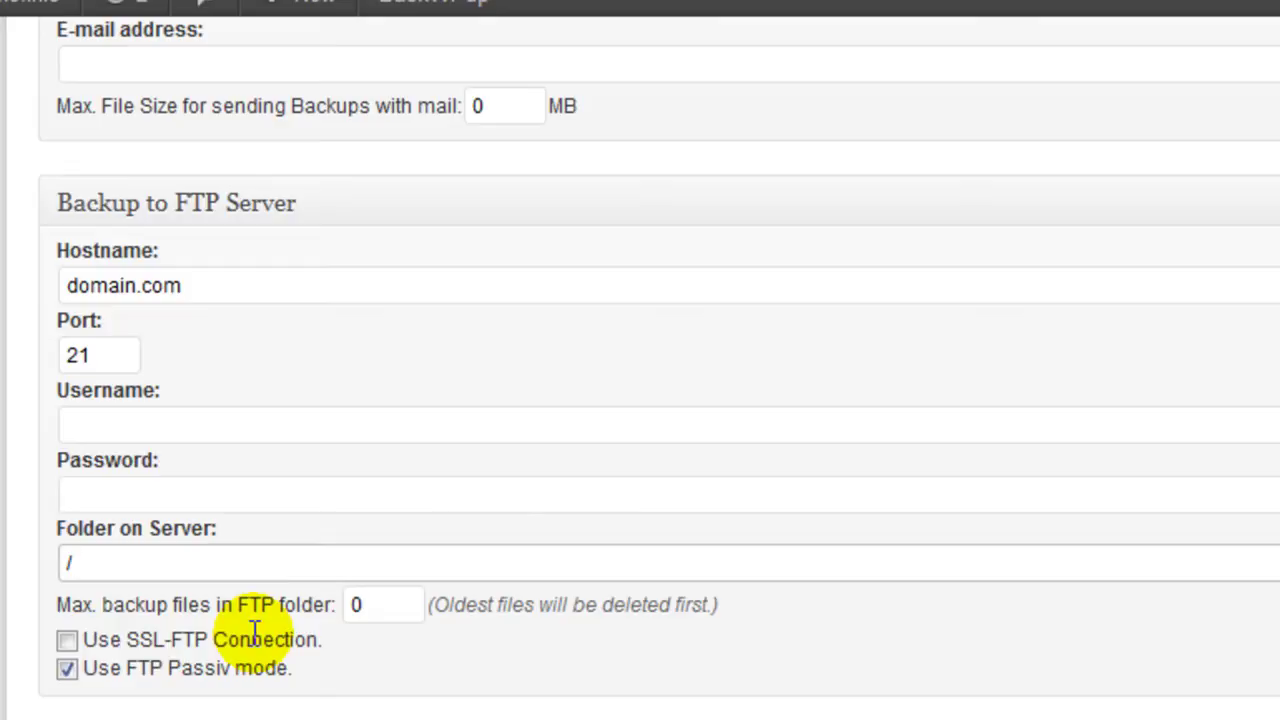
text(backup)
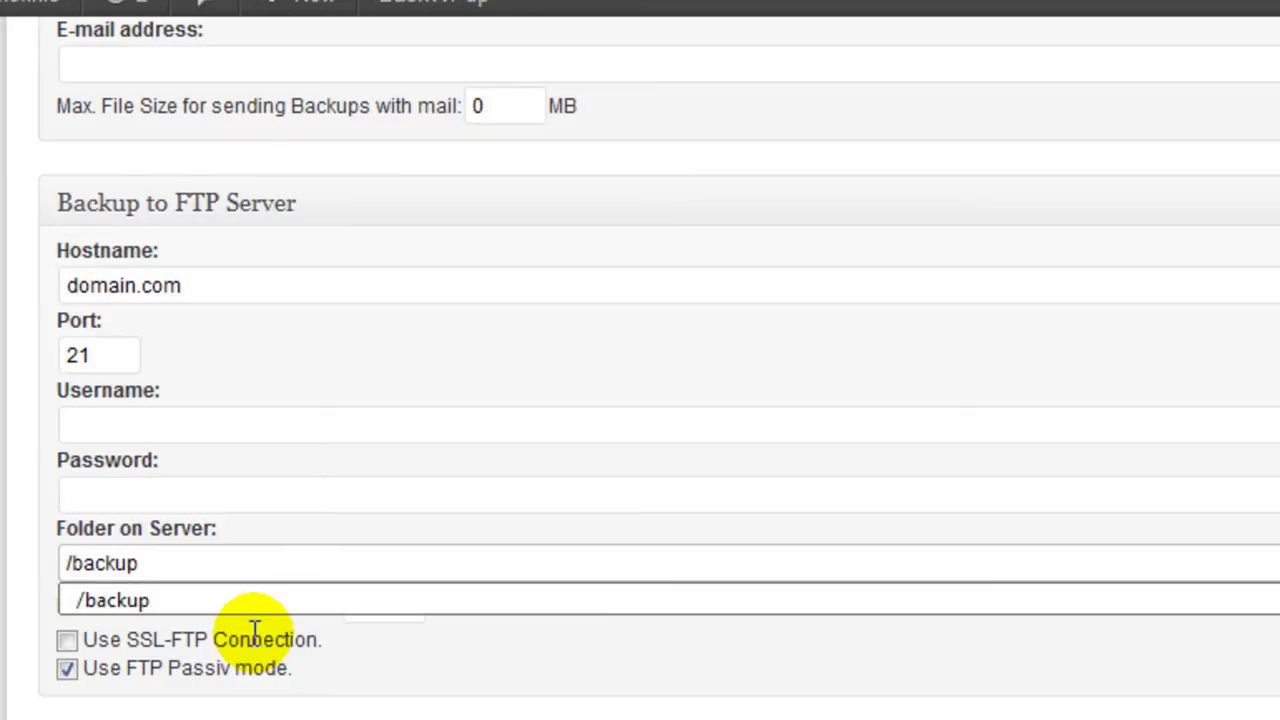
key(Down)
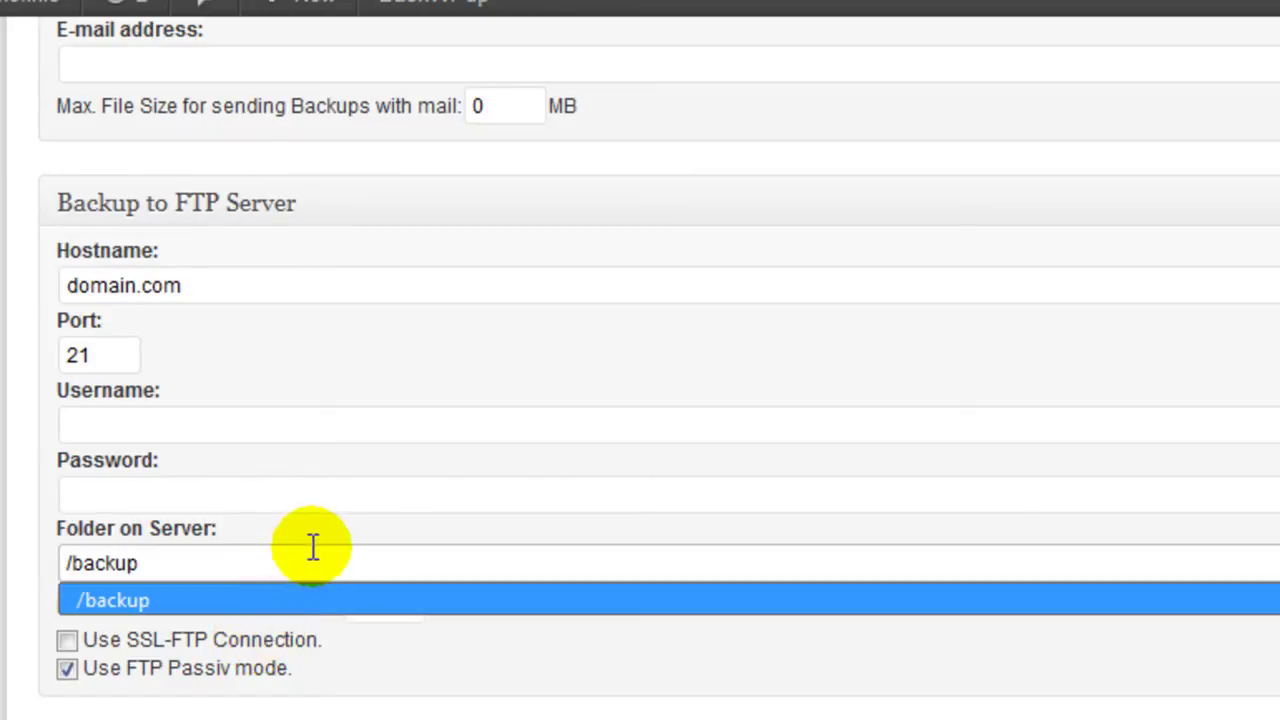
key(Return)
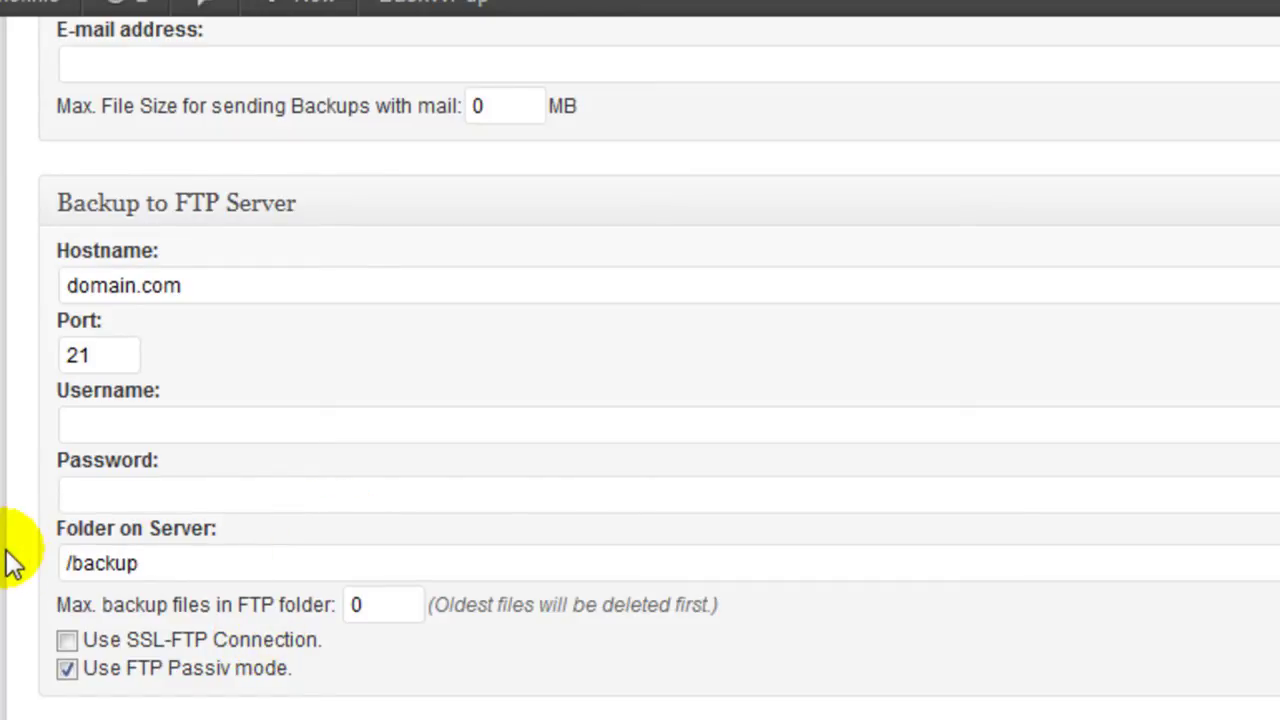
Step: Examine the Dropbox destination settings, including the root choices, and the SugarSync and Amazon S3 settings
scroll(5, 550, down, 2)
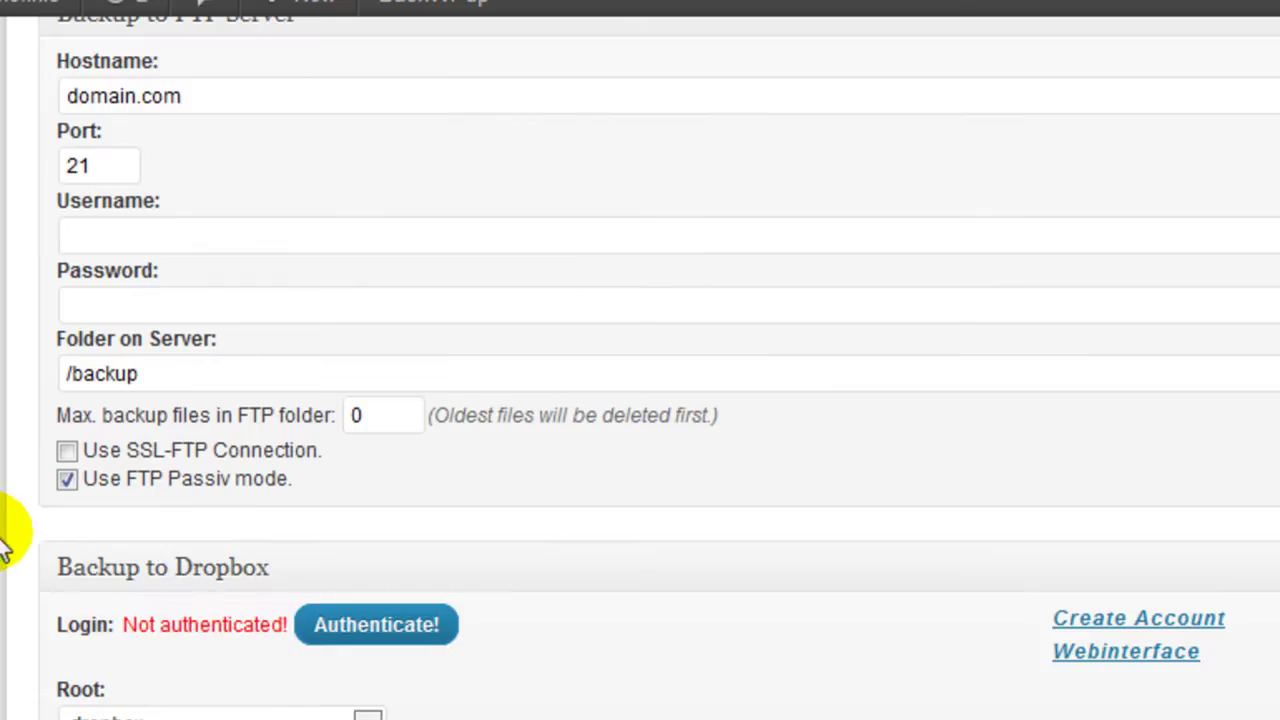
scroll(4, 548, down, 2)
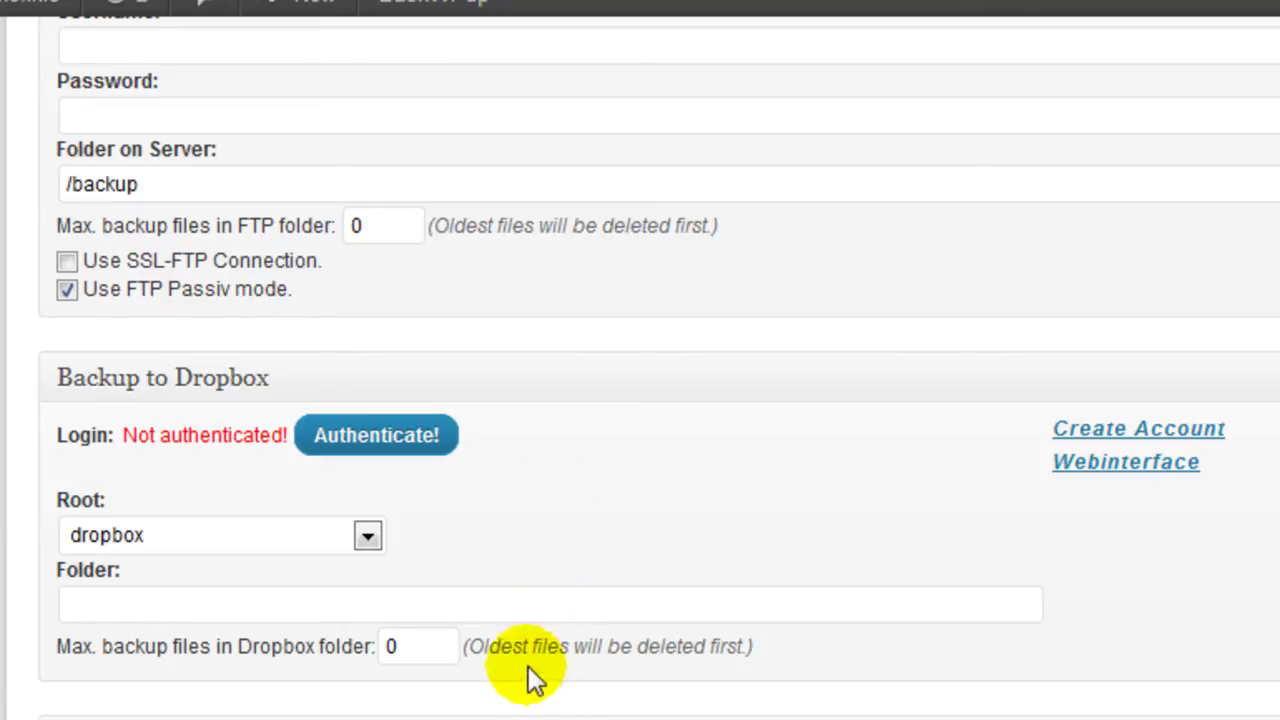
click(360, 542)
click(424, 524)
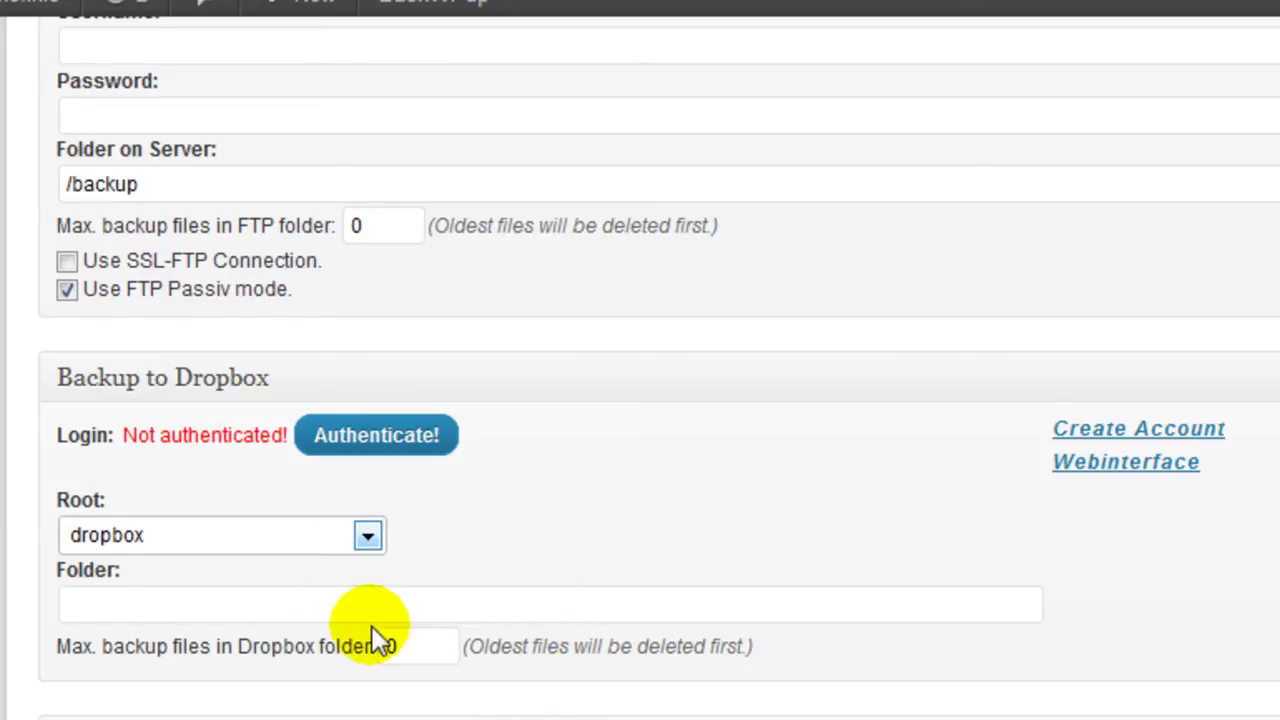
scroll(490, 712, down, 4)
scroll(490, 712, down, 2)
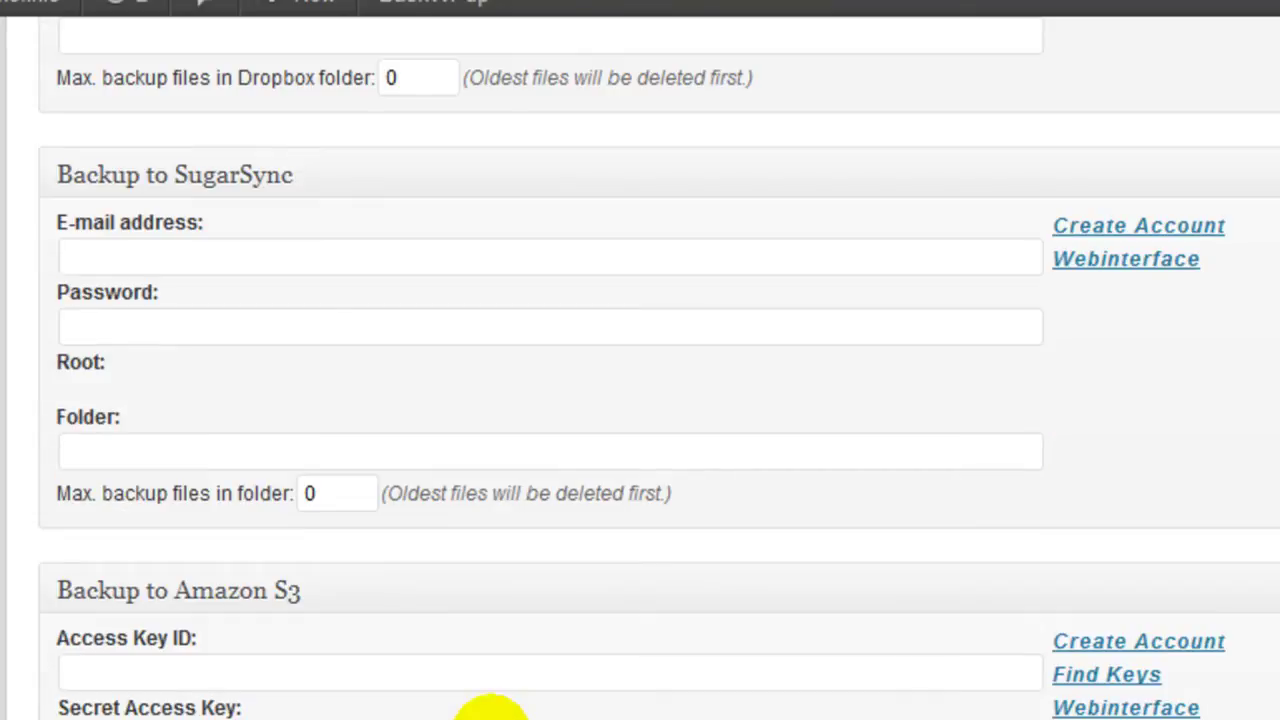
scroll(490, 712, down, 2)
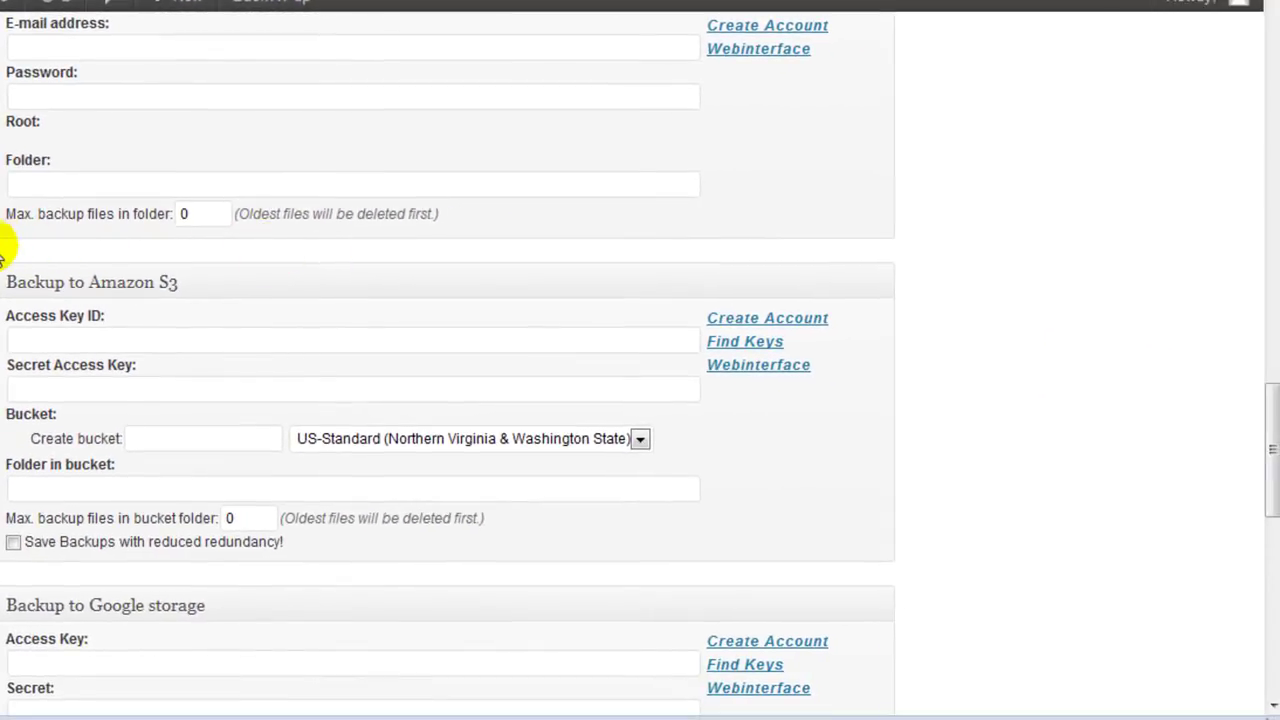
Step: Activate scheduling for the backup job and set it to run weekly on Sunday at hour 3, minute 0
drag(1266, 510, 1257, 120)
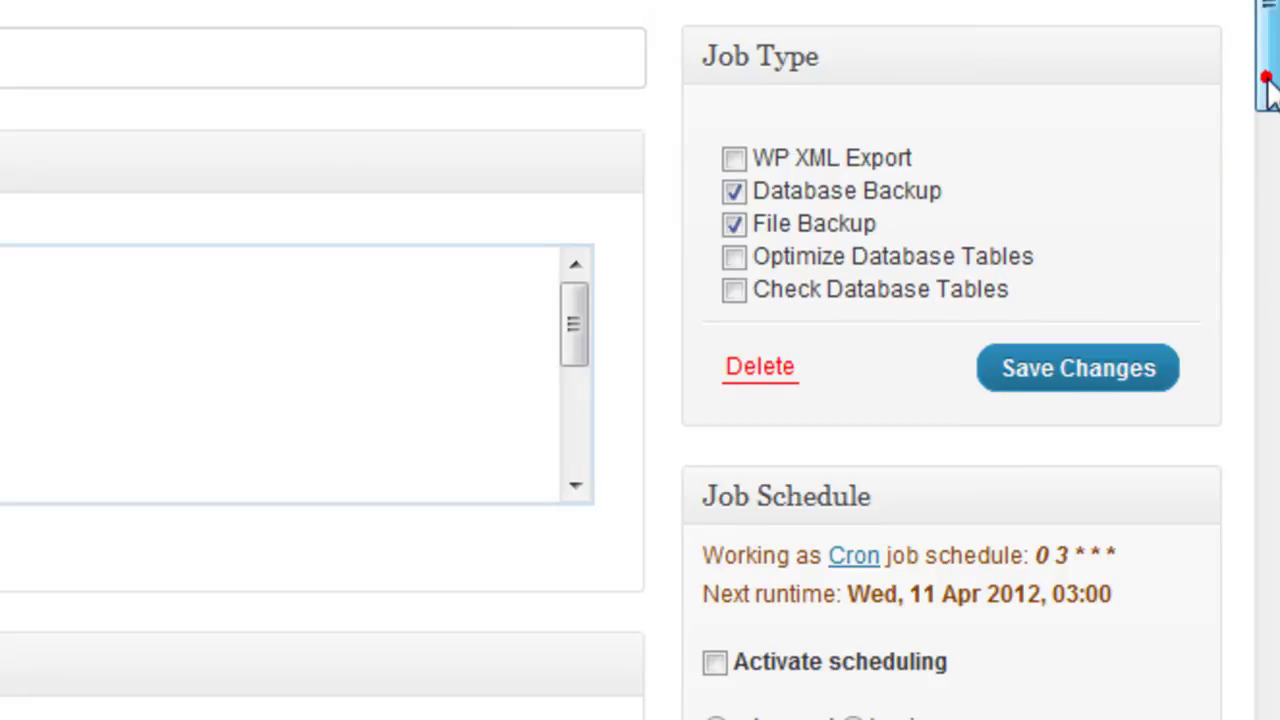
drag(1266, 82, 1266, 140)
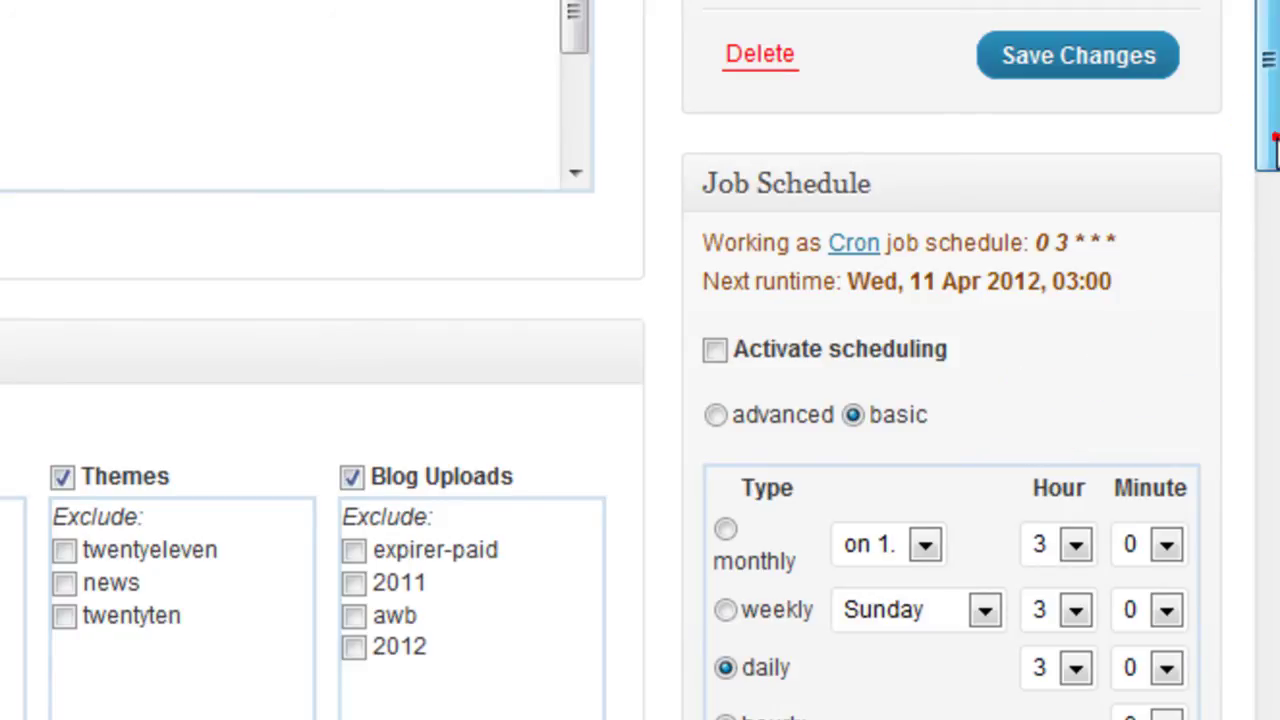
drag(1268, 140, 1262, 158)
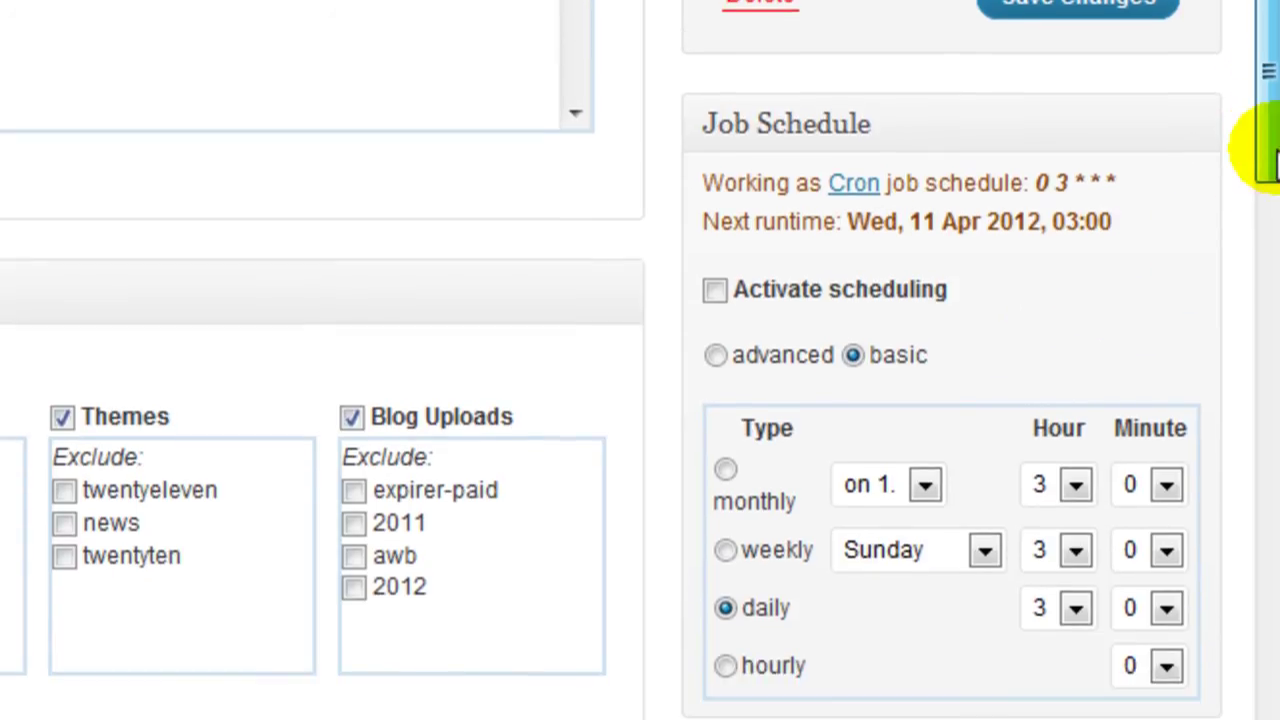
click(713, 291)
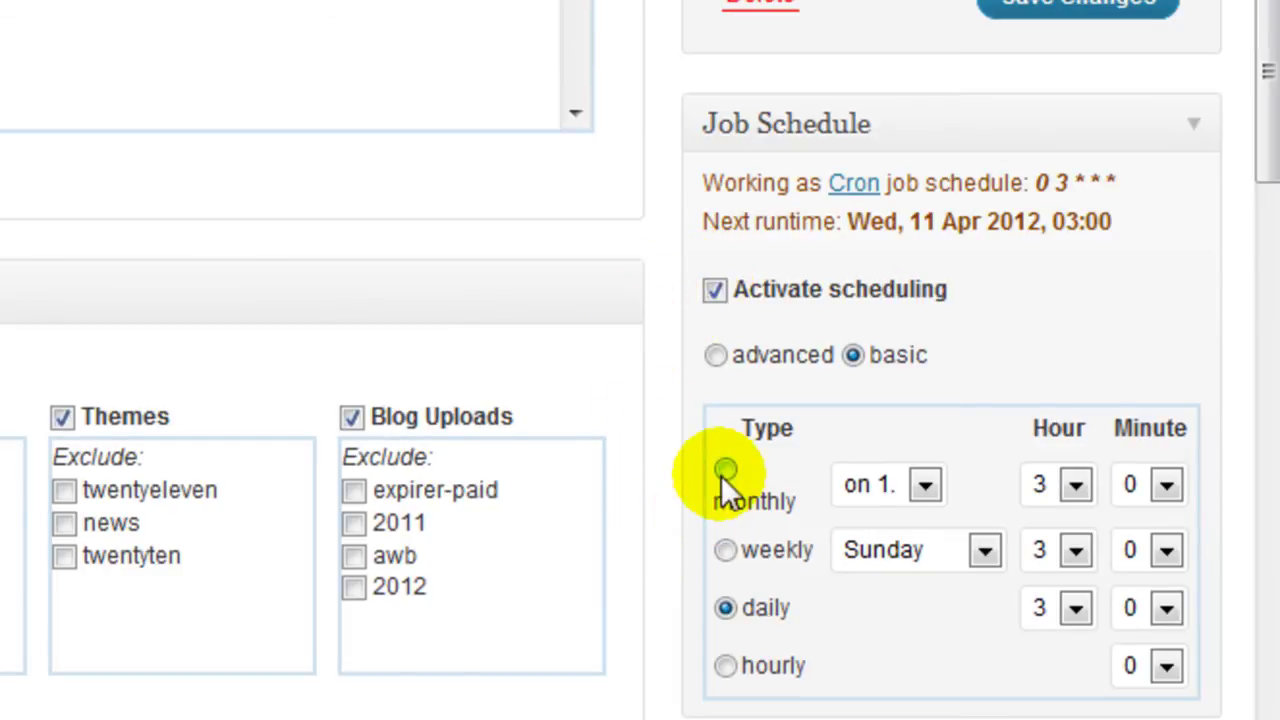
click(722, 556)
click(960, 552)
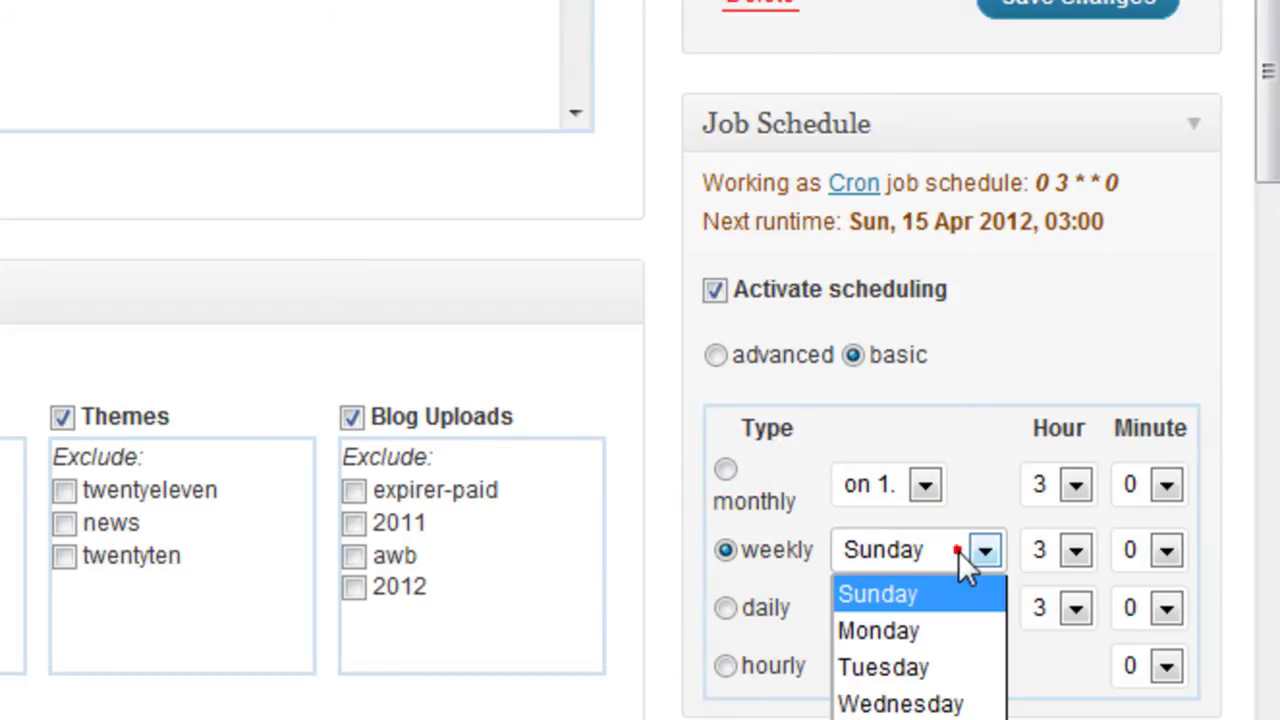
click(962, 551)
click(1074, 550)
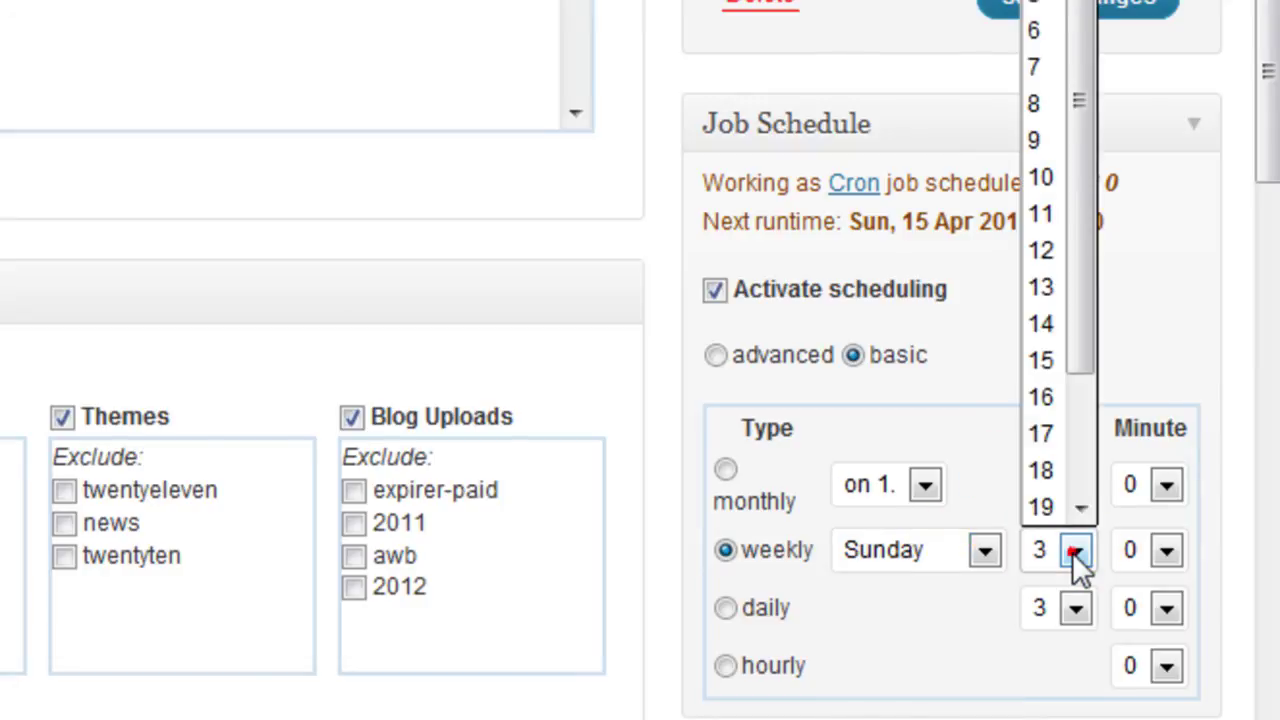
click(966, 439)
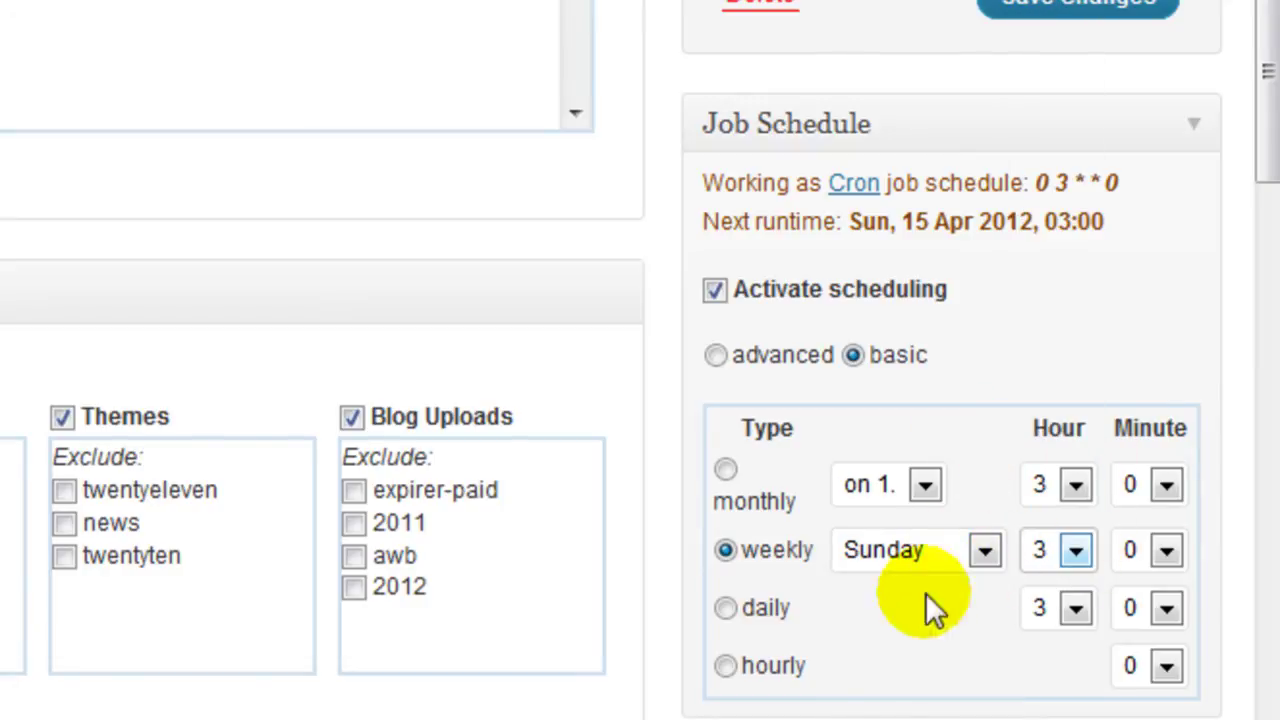
Step: Replace the e-mail address that receives the job's log with the site owner's placeholder e-mail address
scroll(645, 515, down, 4)
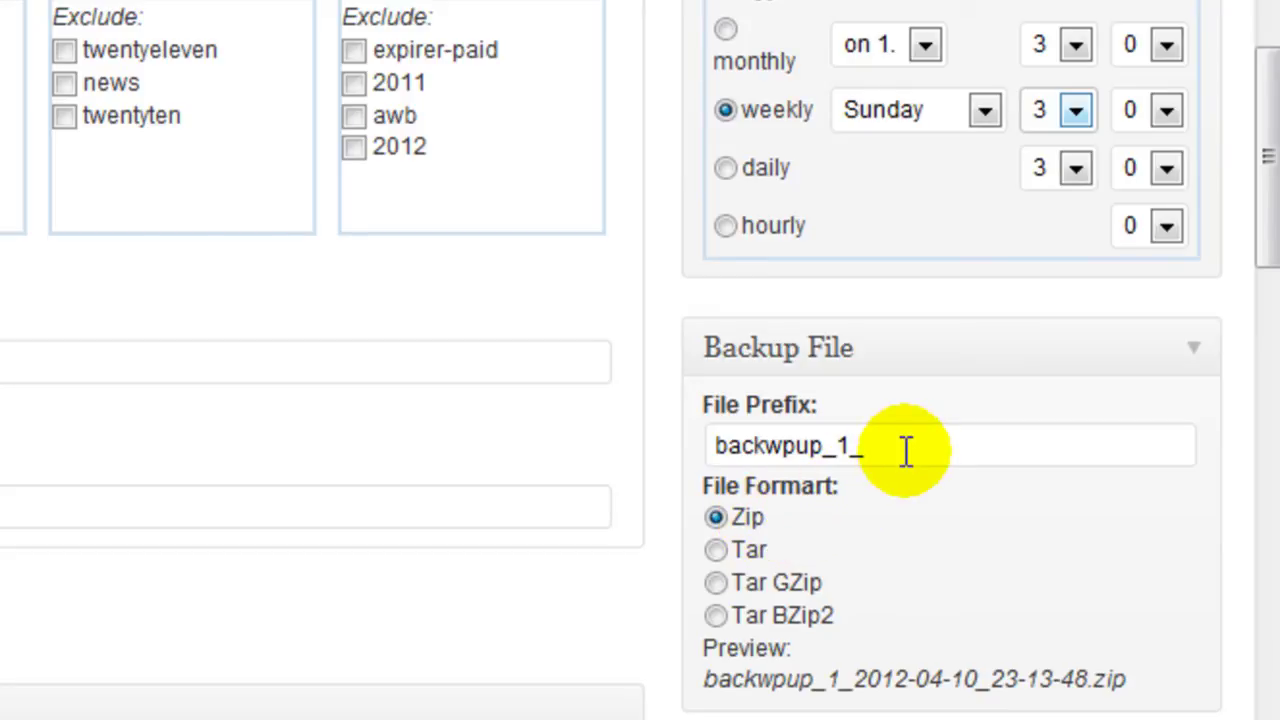
scroll(663, 563, down, 2)
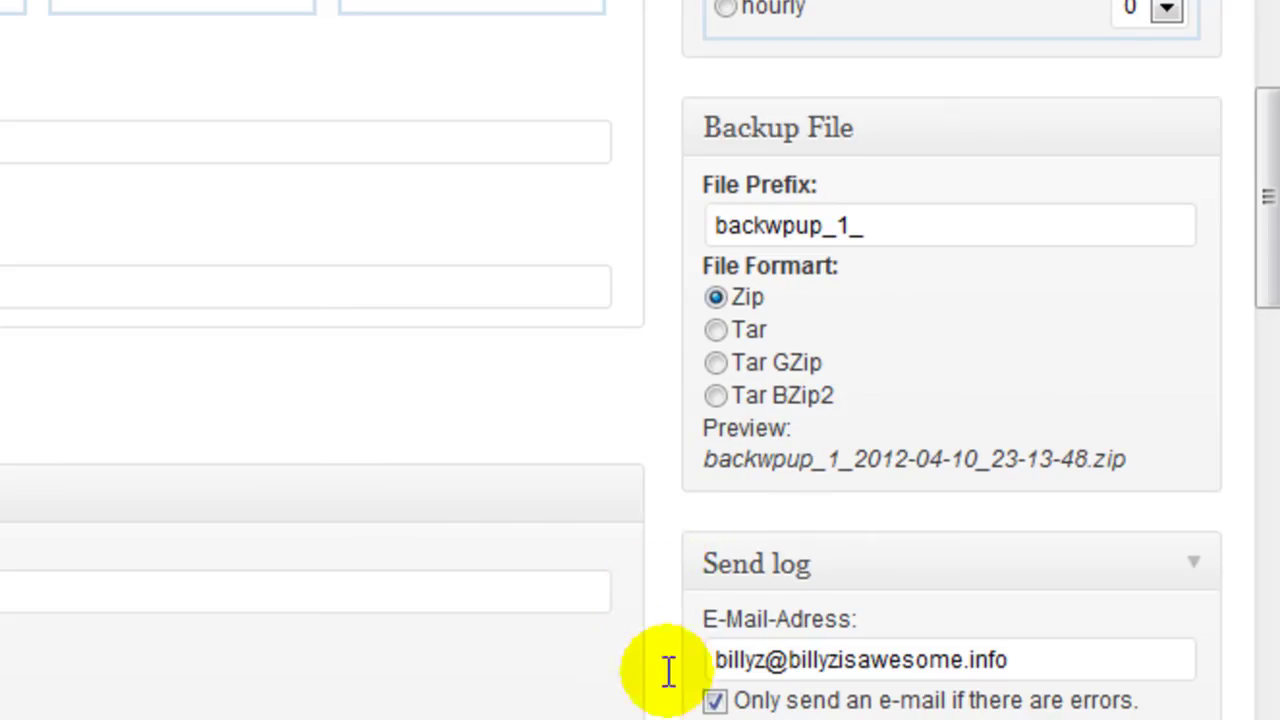
triple_click(1043, 655)
key(BackSpace)
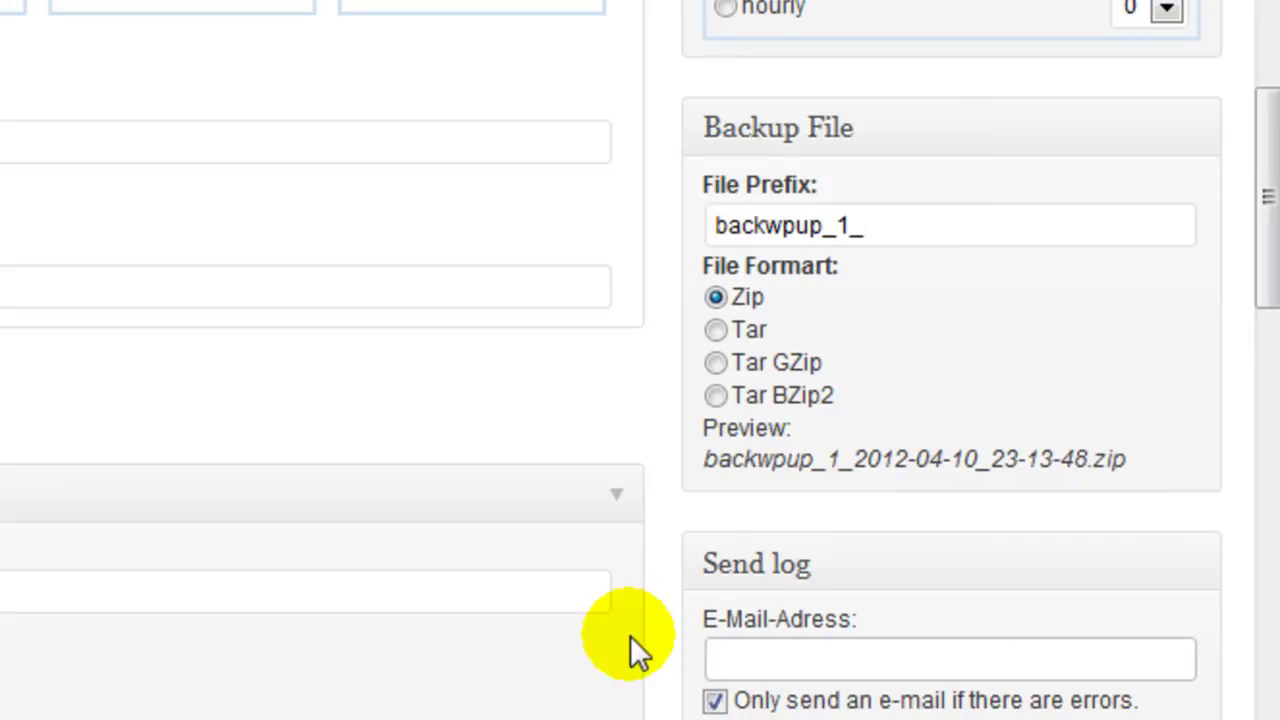
text(youre)
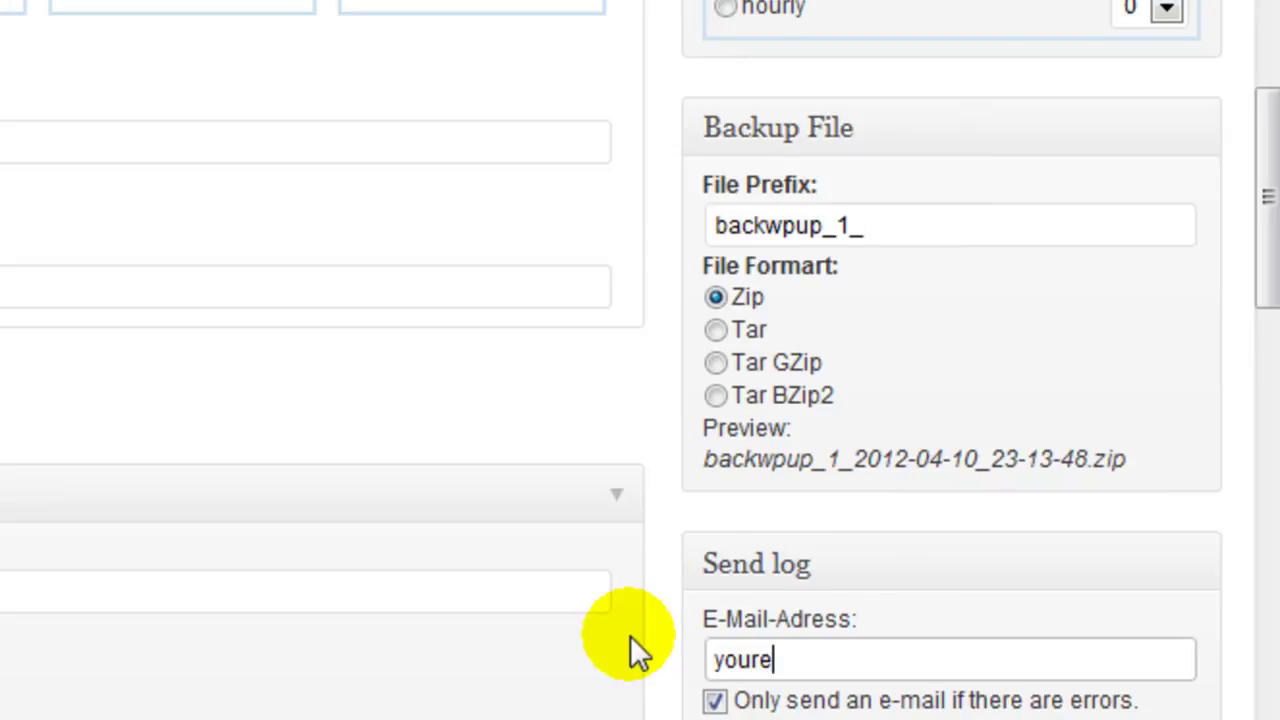
text(mail@domain.c)
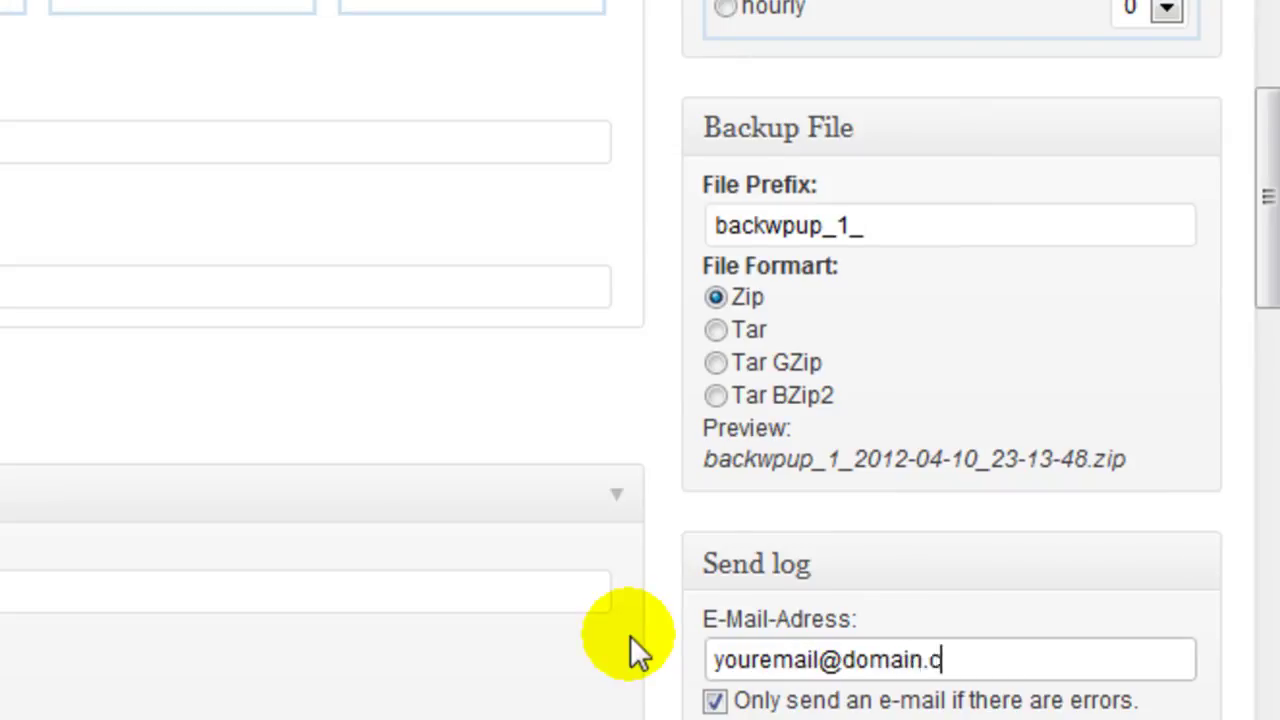
text(om)
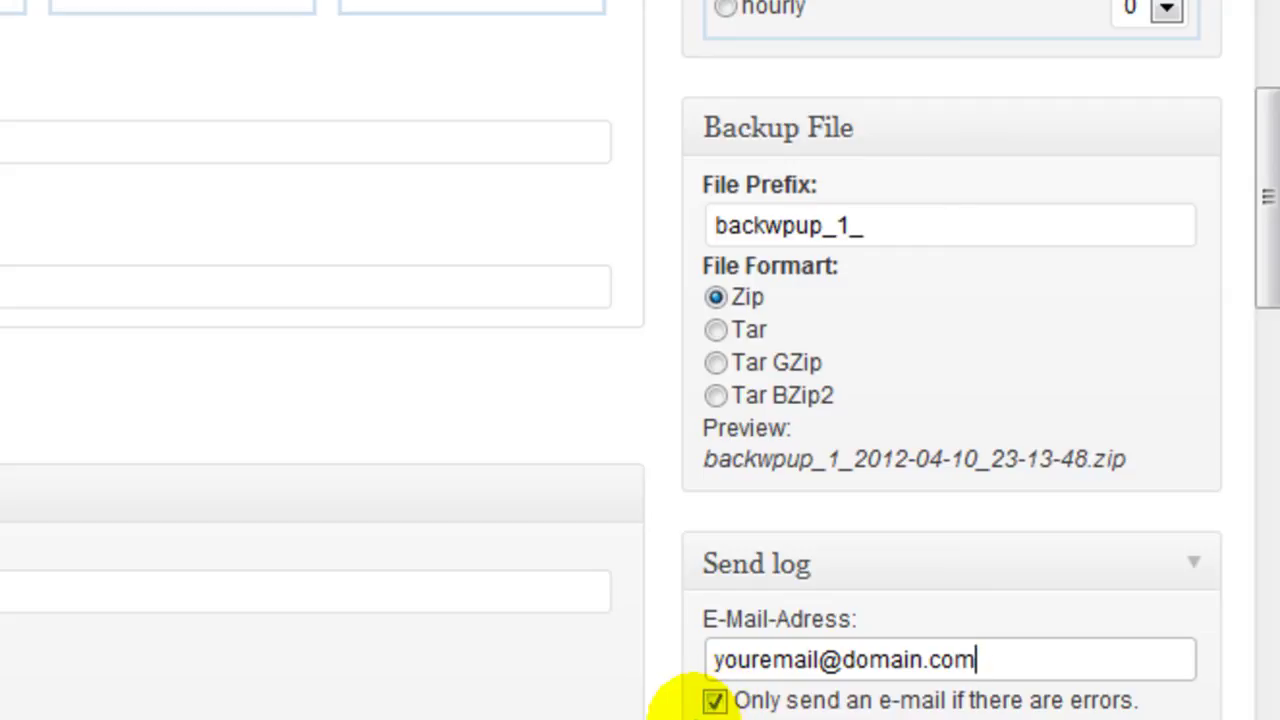
Step: Save the changes to the backup job and show the BackWPup jobs overview with the job's available actions
drag(1266, 286, 1260, 57)
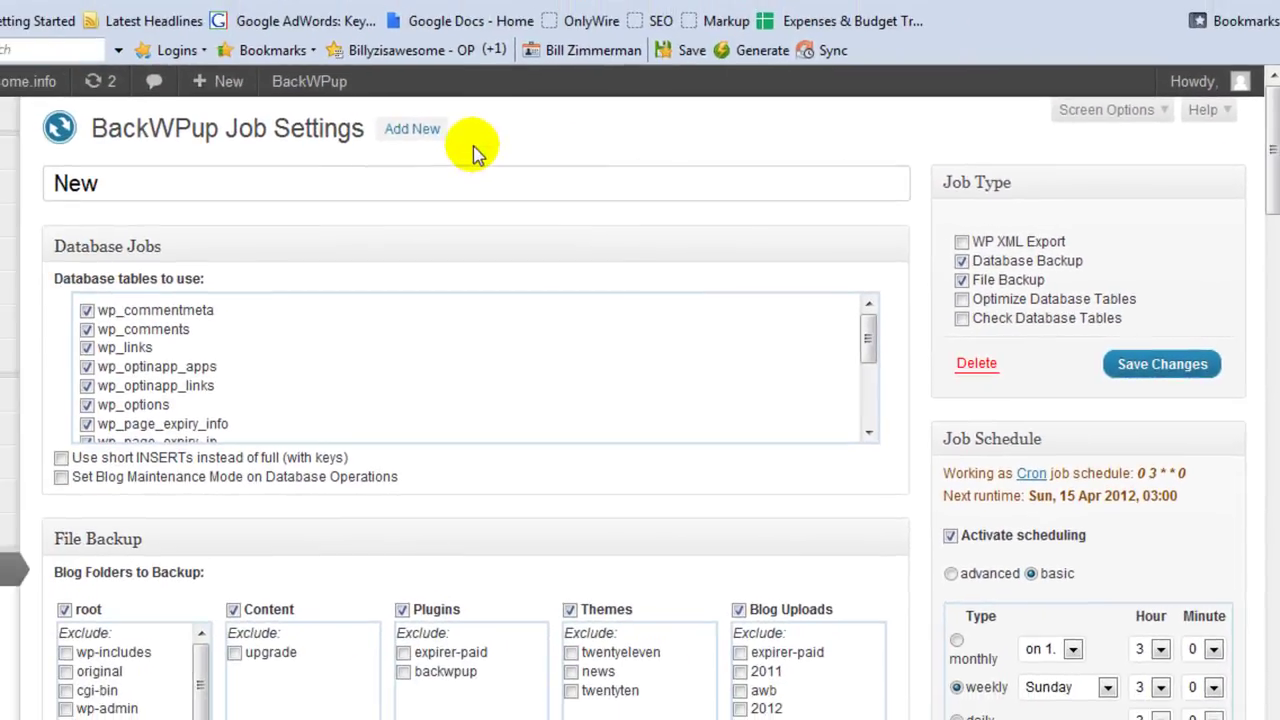
click(1141, 365)
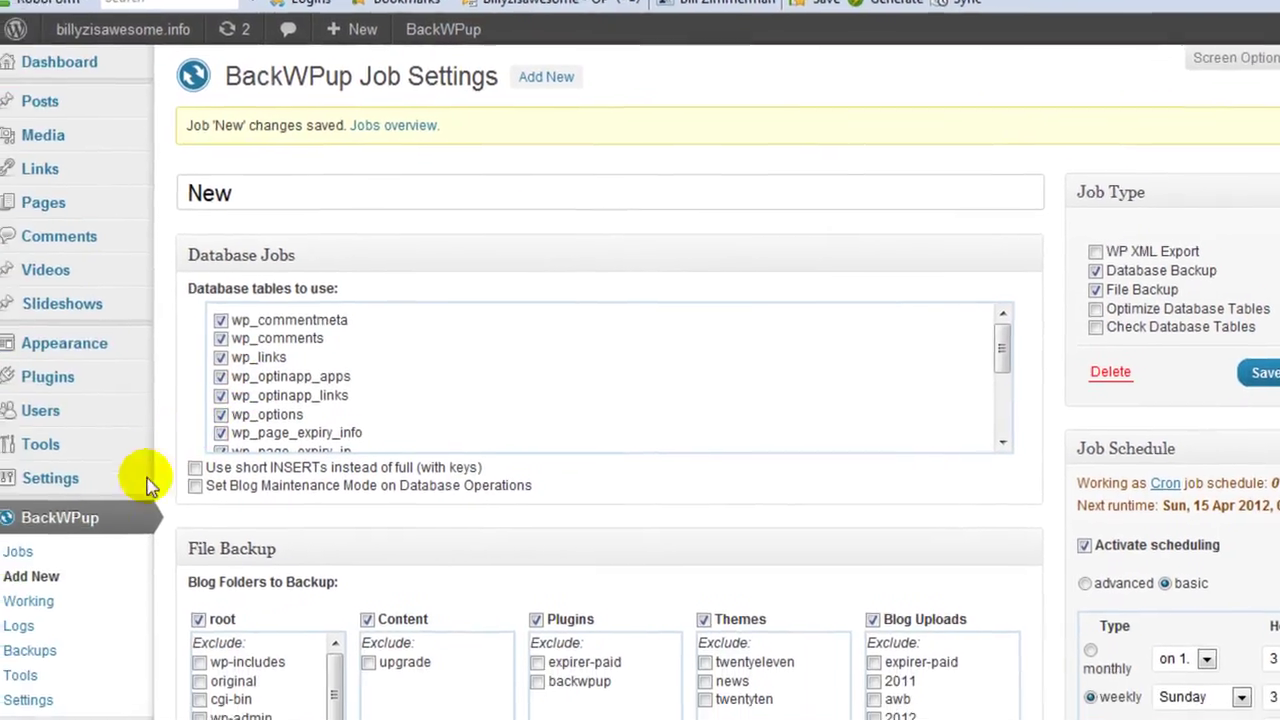
click(77, 553)
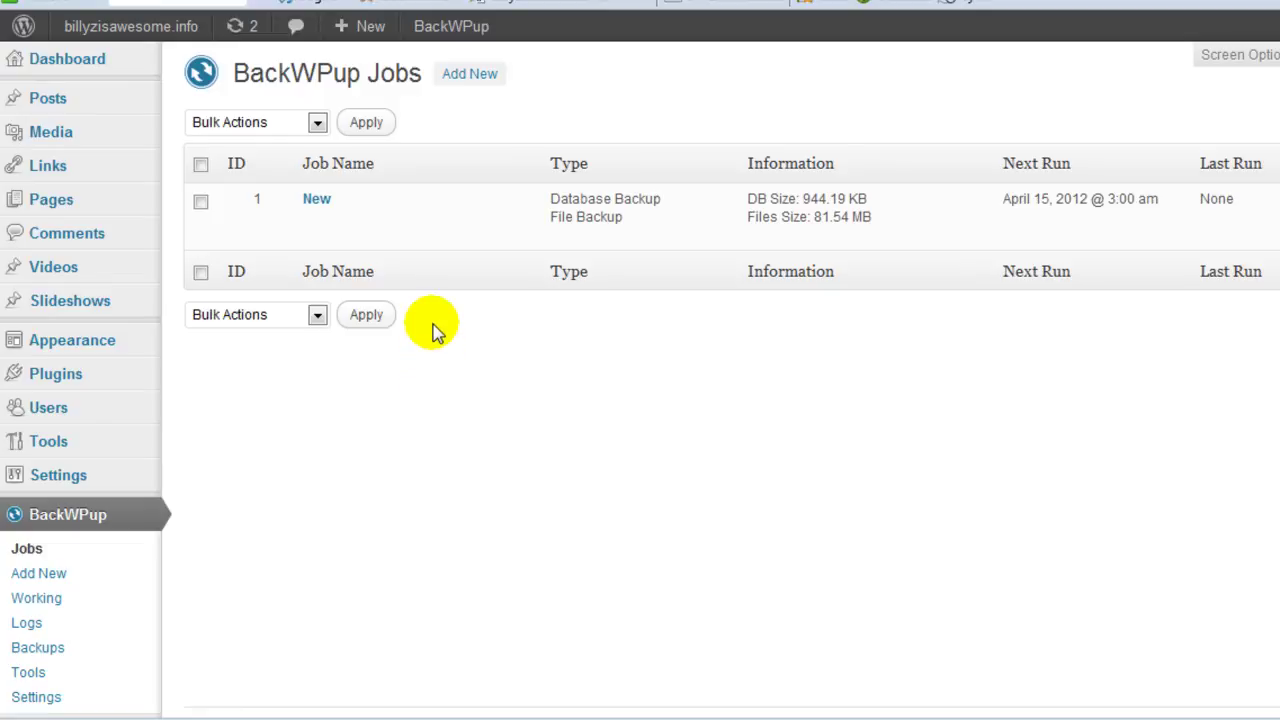
mouse_move(437, 239)
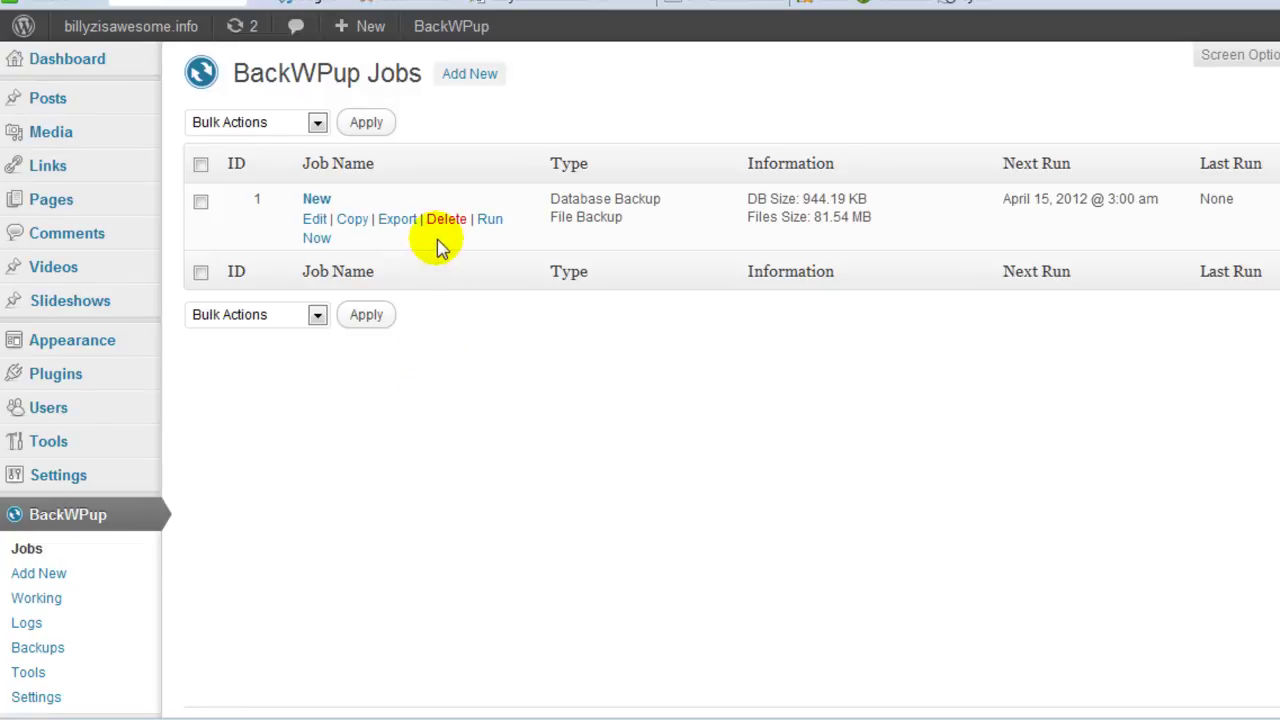